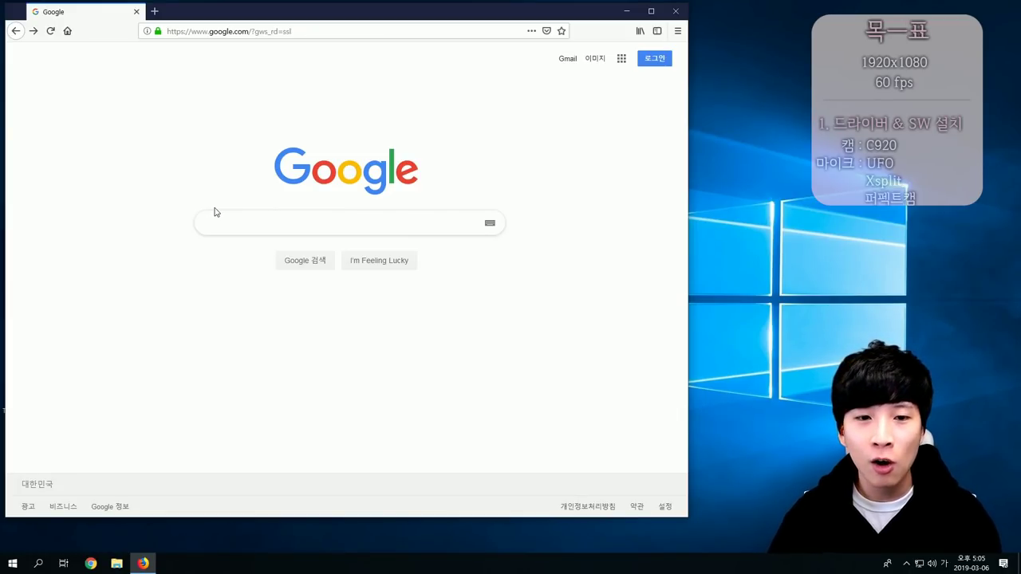
Search Google for "c920 드라이버" and open Logitech's HD Pro Webcam C920 support page
{"action": "type", "text": "c"}
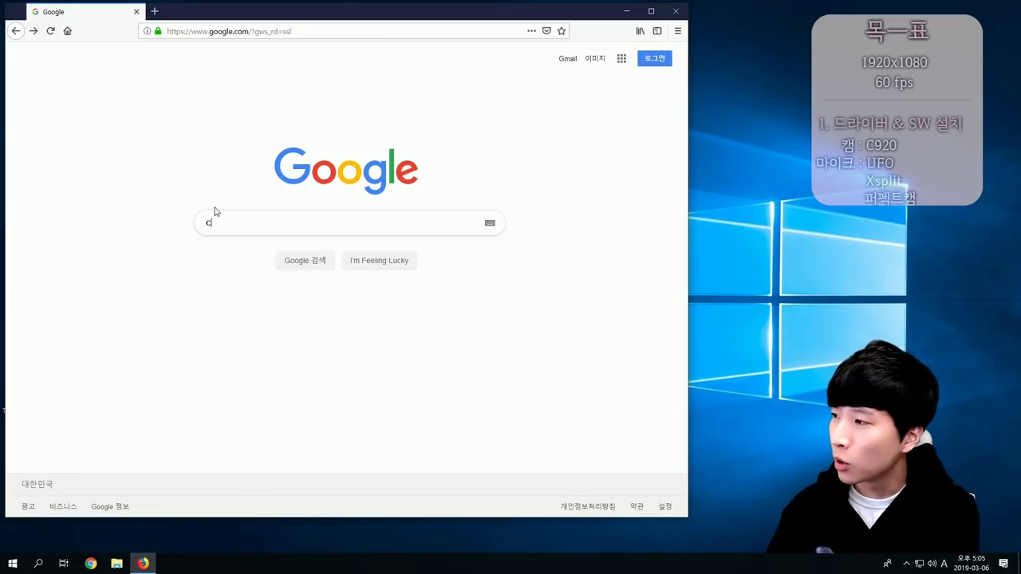
{"action": "type", "text": "920 드라이버"}
{"action": "key", "text": "Return"}
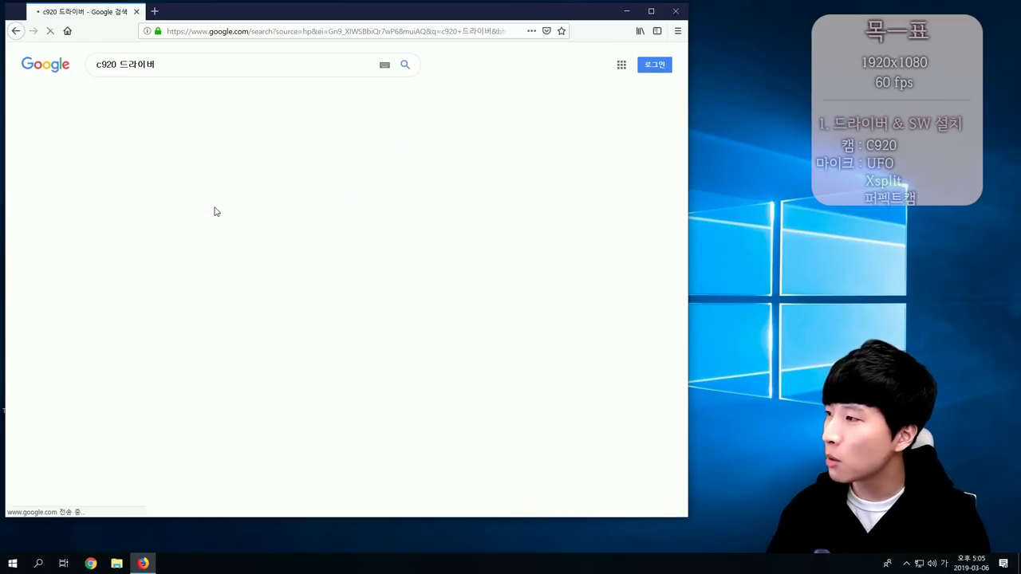
{"action": "left_click", "coordinate": [229, 144]}
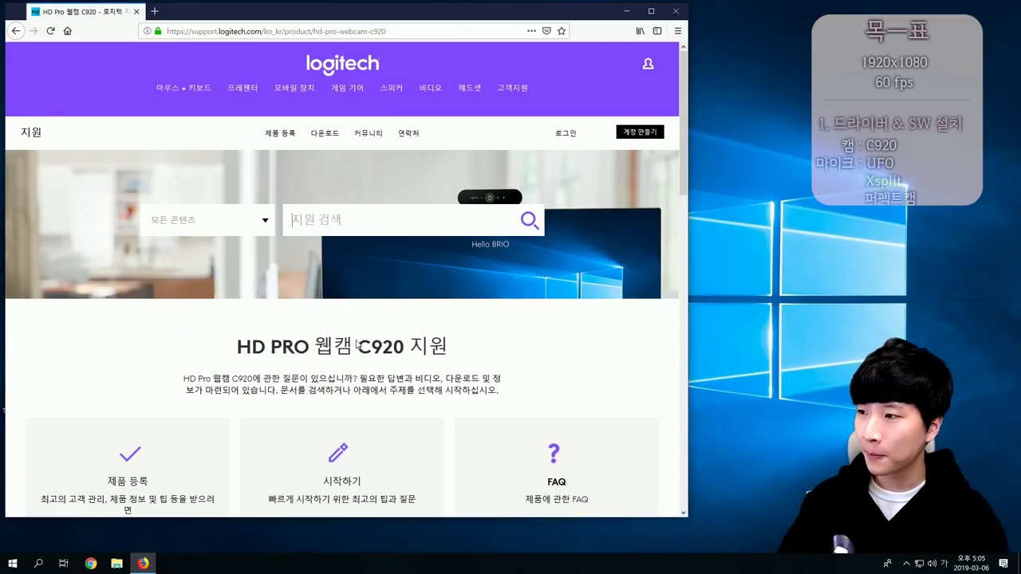
Download the Windows 10 camera settings software (카메라 설정) from the C920 downloads section
{"action": "scroll", "coordinate": [414, 377], "scroll_direction": "down", "scroll_amount": 3}
{"action": "left_click", "coordinate": [414, 377]}
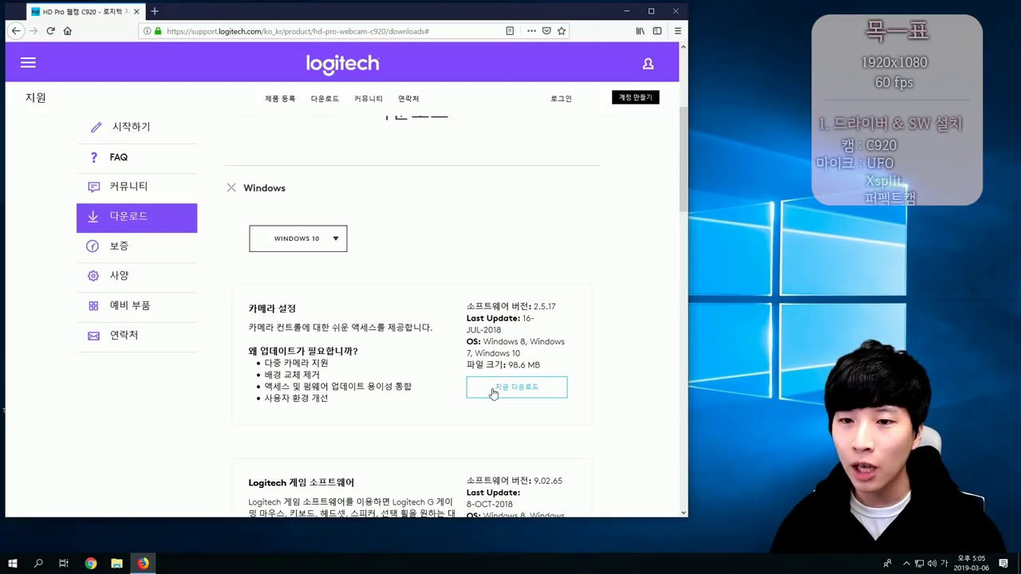
{"action": "left_click", "coordinate": [494, 390]}
{"action": "left_click", "coordinate": [396, 299]}
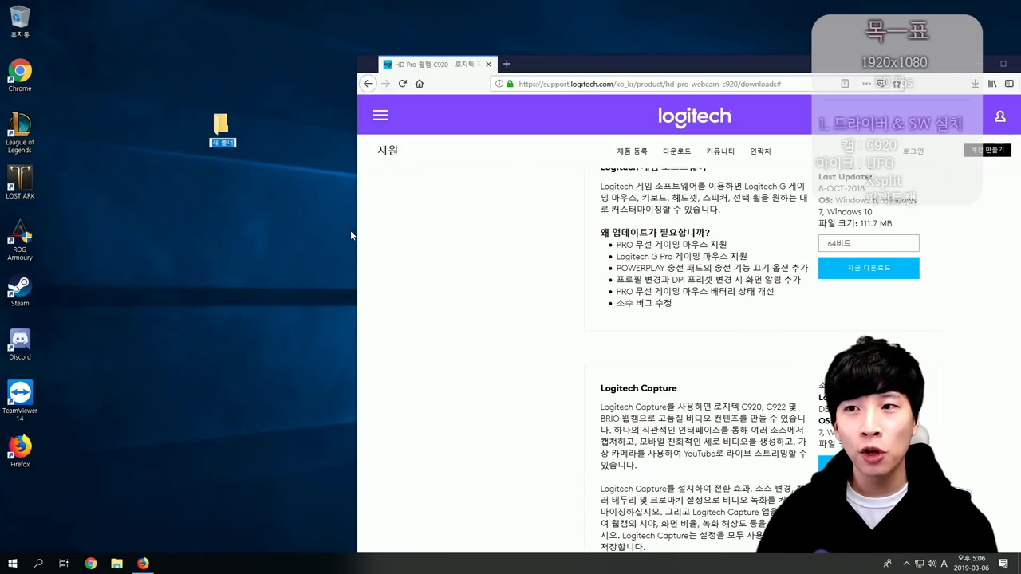
Name the new desktop folder "드라이버 및 소프트웨어"
{"action": "type", "text": "드라이버 및 소프트웨어"}
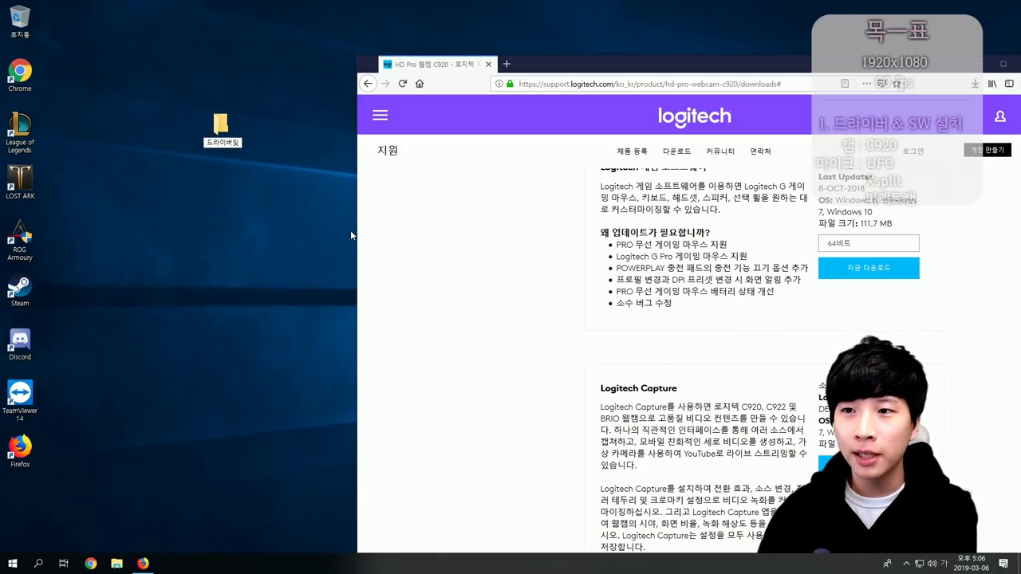
{"action": "key", "text": "Return"}
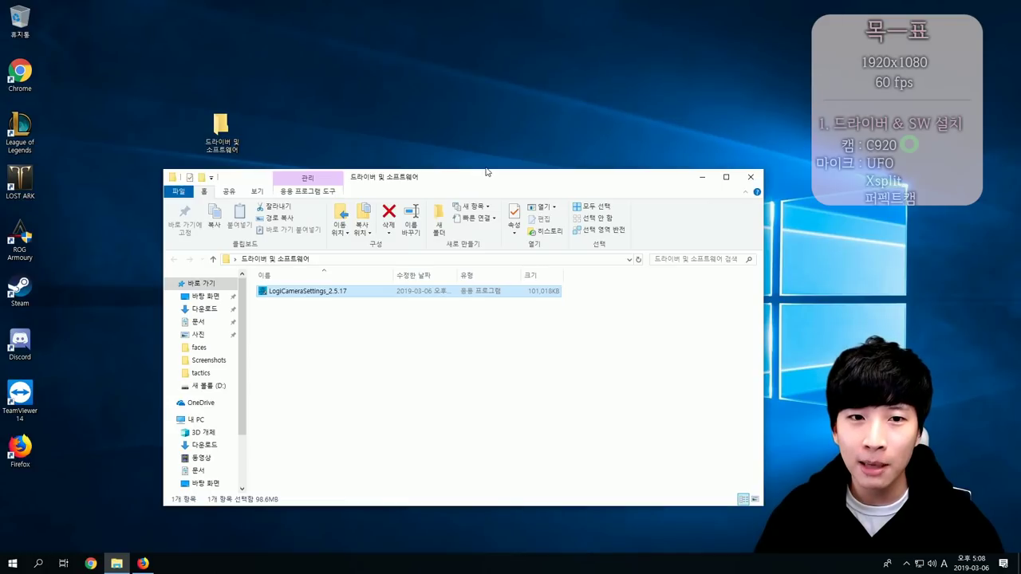
Switch to Firefox, search for "퍼펙트캠 다운로드" and download the CyberLink PerfectCam installer
{"action": "key", "text": "alt+Tab"}
{"action": "type", "text": "퍼펙트캠"}
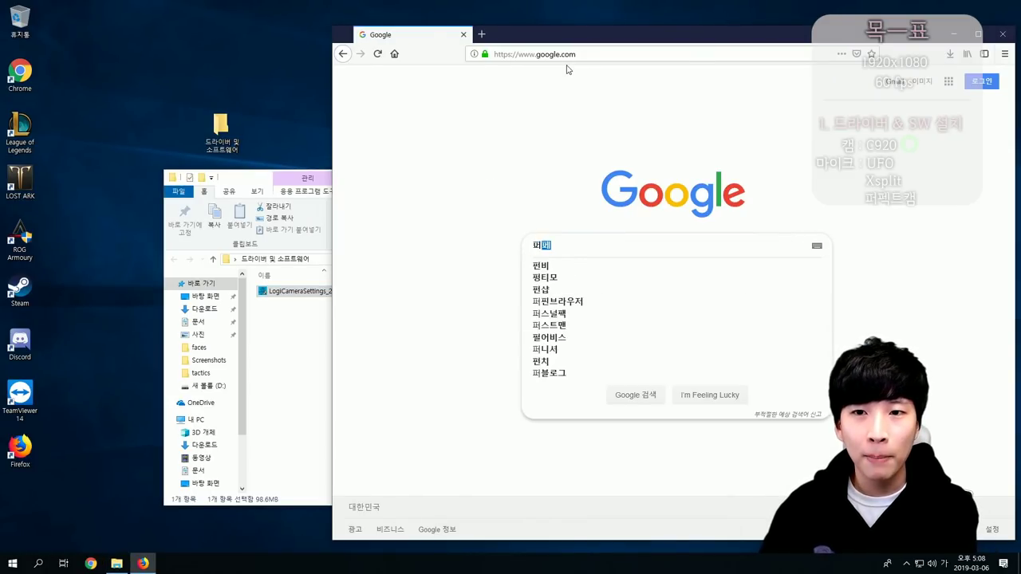
{"action": "type", "text": " 다운로드"}
{"action": "key", "text": "Return"}
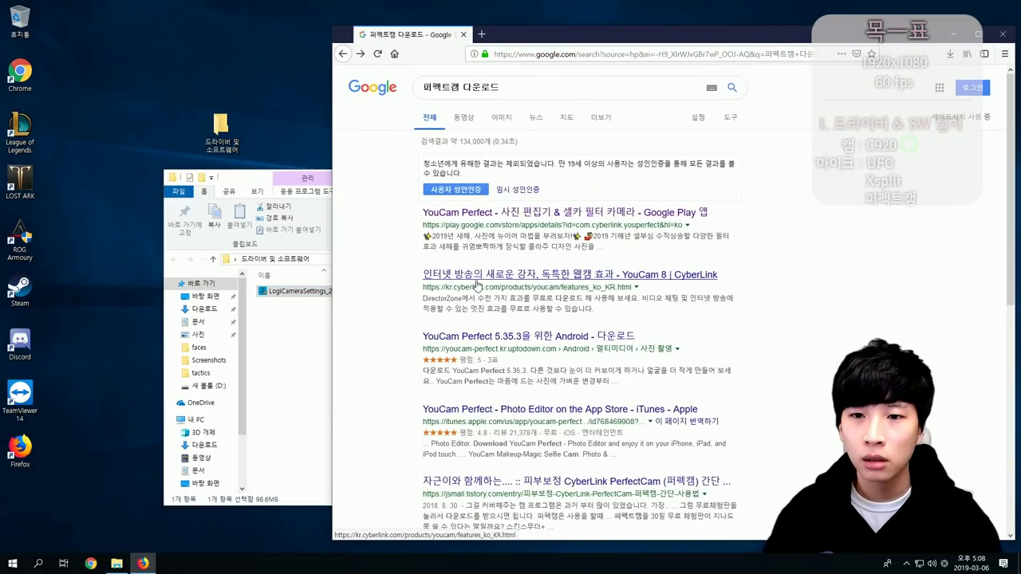
{"action": "left_click", "coordinate": [664, 372]}
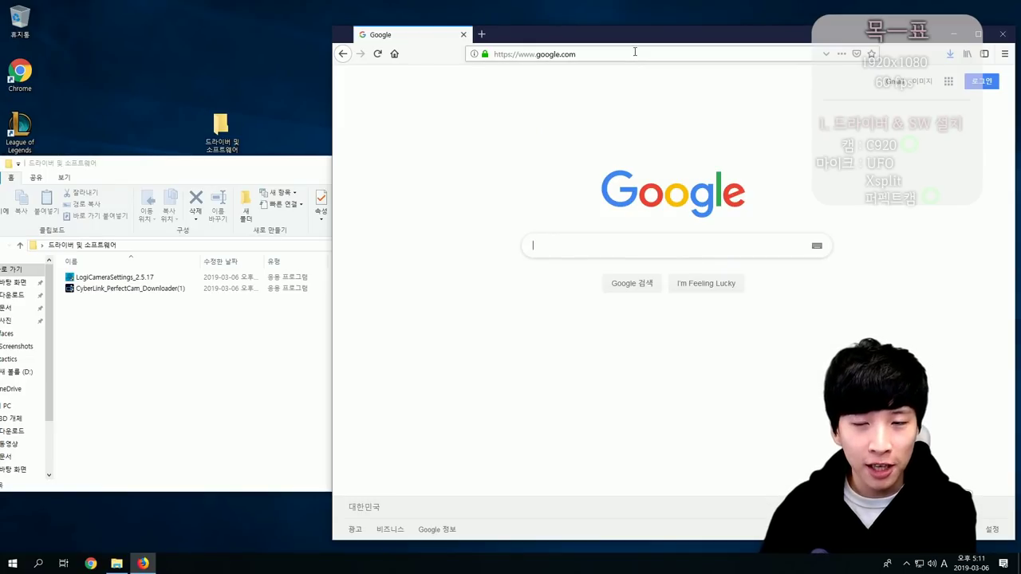
Search Google for "xsplit", open the XSplit site and download XSplit Broadcaster
{"action": "type", "text": "xsplit"}
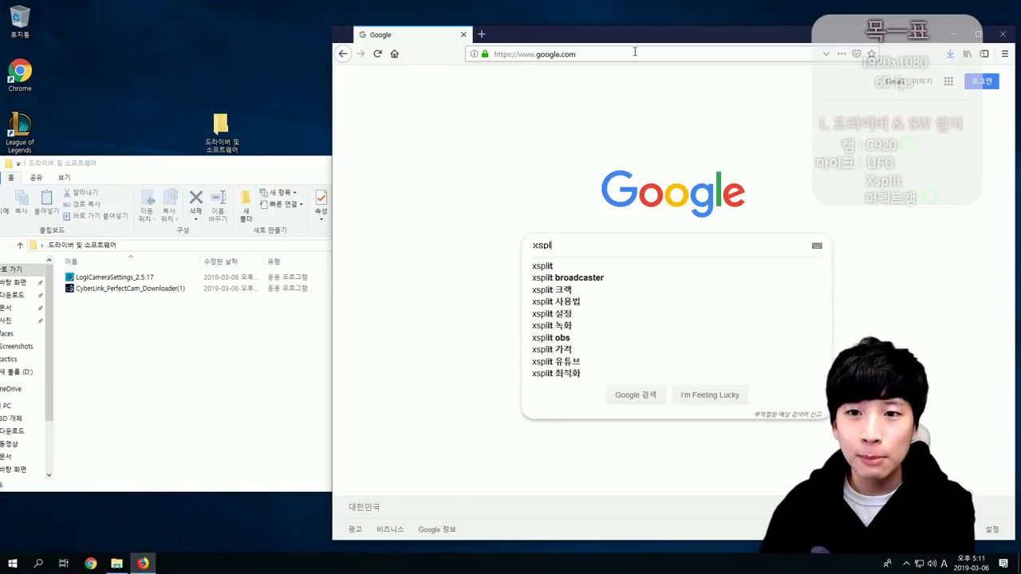
{"action": "key", "text": "Return"}
{"action": "left_click", "coordinate": [511, 162]}
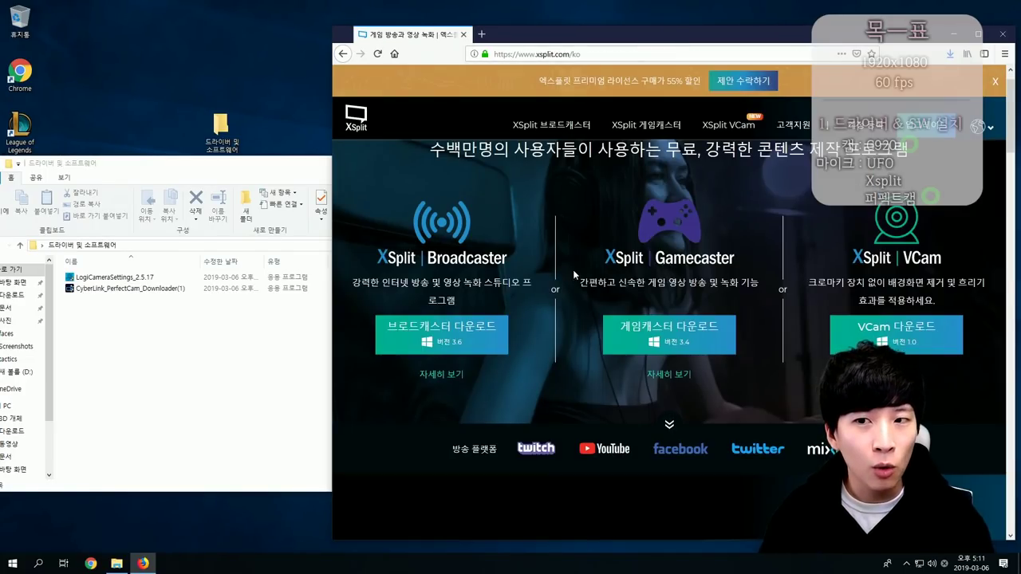
{"action": "left_click", "coordinate": [472, 270]}
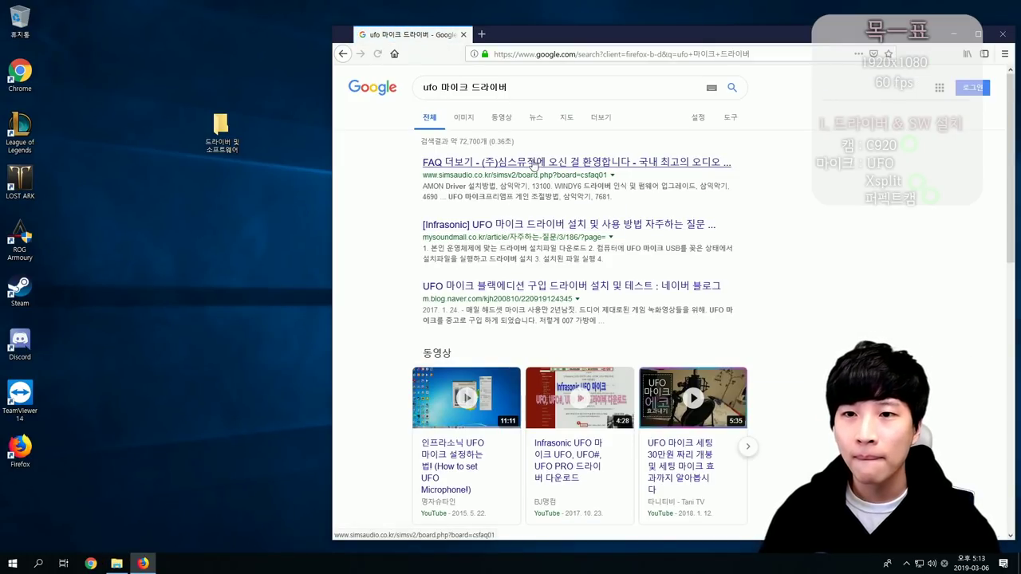
Open the Samick driver download board from the search results and download the Infrasonic UFO V1.28.09 driver for Windows 10
{"action": "left_click", "coordinate": [526, 161]}
{"action": "left_click", "coordinate": [399, 317]}
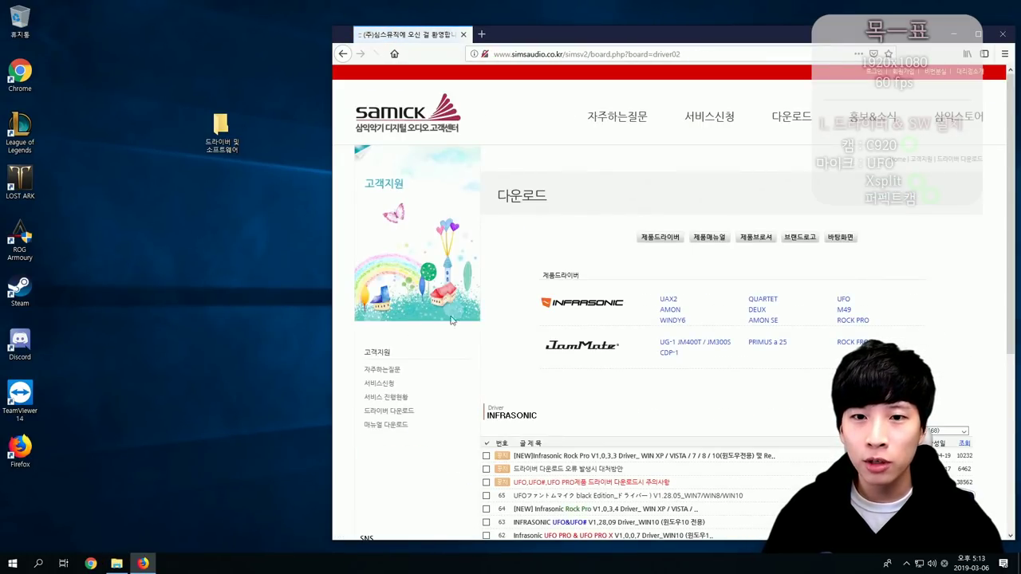
{"action": "scroll", "coordinate": [654, 327], "scroll_direction": "down", "scroll_amount": 3}
{"action": "left_click", "coordinate": [654, 327]}
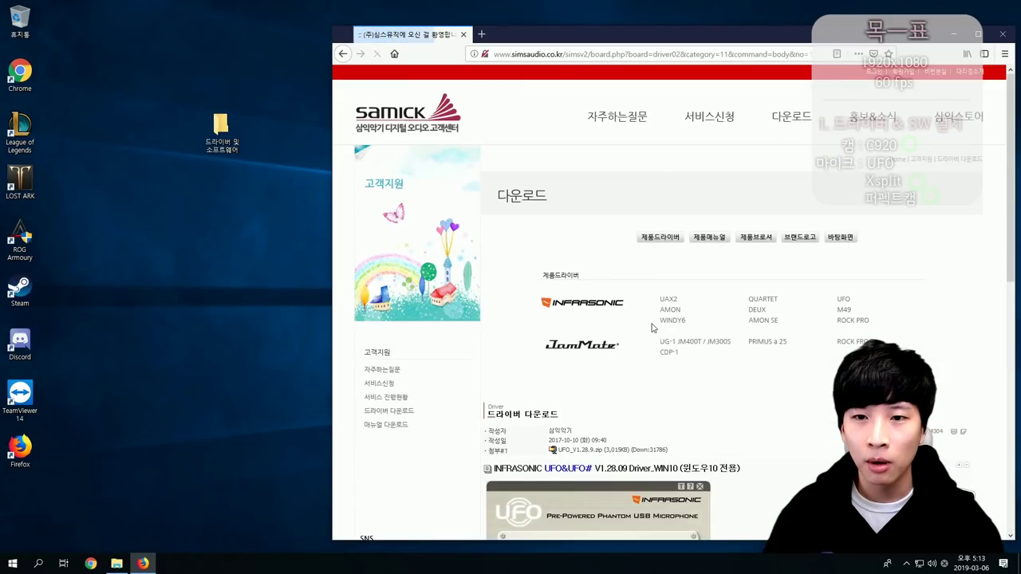
{"action": "scroll", "coordinate": [654, 327], "scroll_direction": "down", "scroll_amount": 3}
{"action": "left_click", "coordinate": [570, 283]}
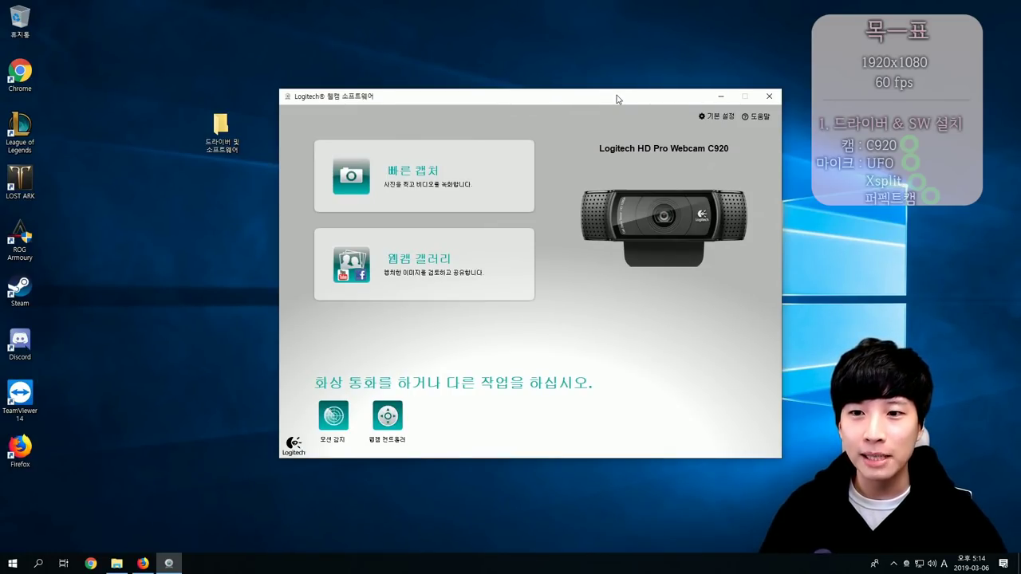
Close the Logitech webcam software and launch PerfectCam
{"action": "left_click", "coordinate": [769, 95]}
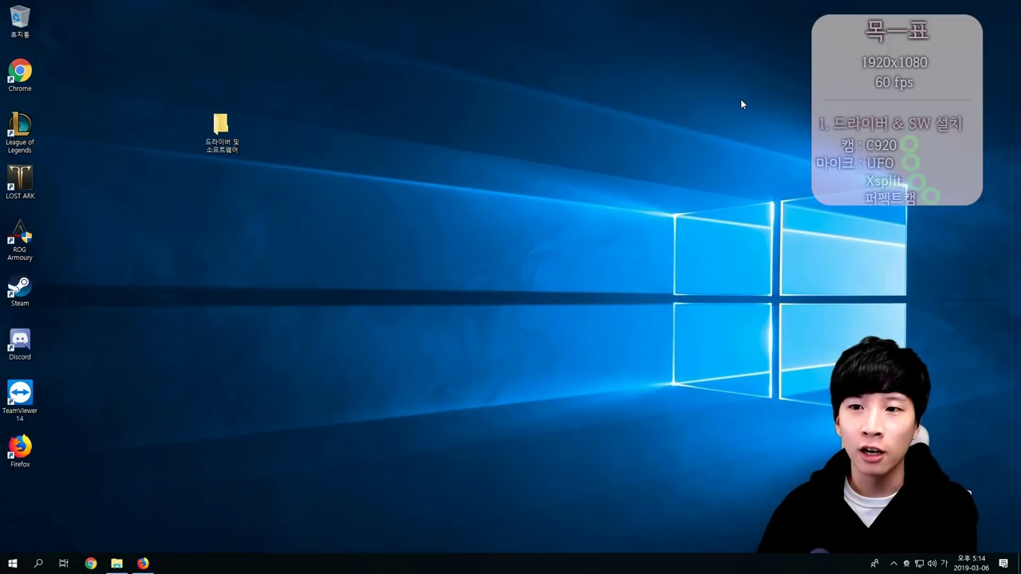
{"action": "key", "text": "super"}
{"action": "type", "text": "perfe"}
{"action": "key", "text": "Return"}
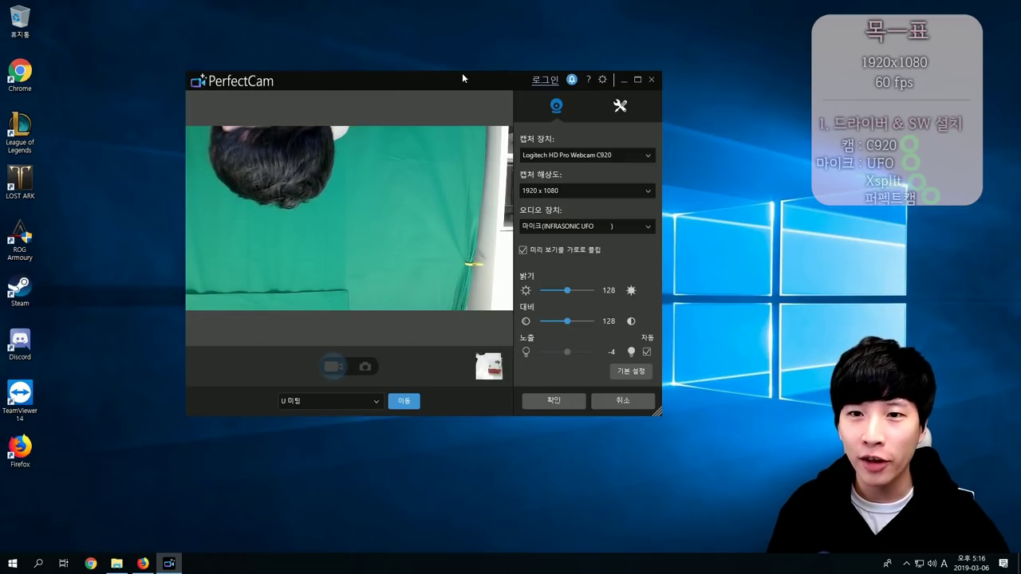
Set the capture resolution to 1920 x 1080 and the audio device to the INFRASONIC UFO microphone, and confirm the settings
{"action": "left_click", "coordinate": [557, 190]}
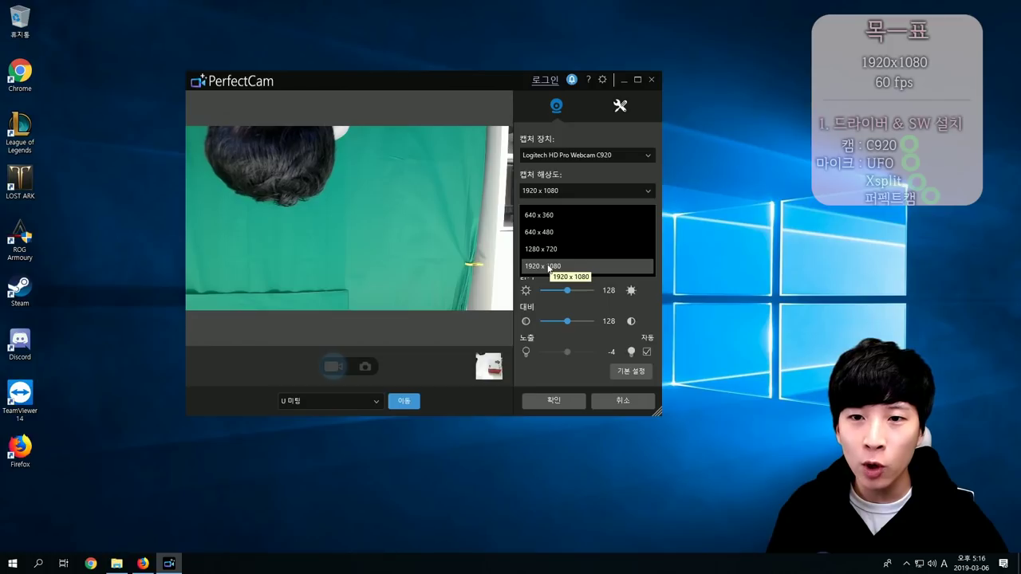
{"action": "left_click", "coordinate": [550, 266]}
{"action": "left_click", "coordinate": [551, 229]}
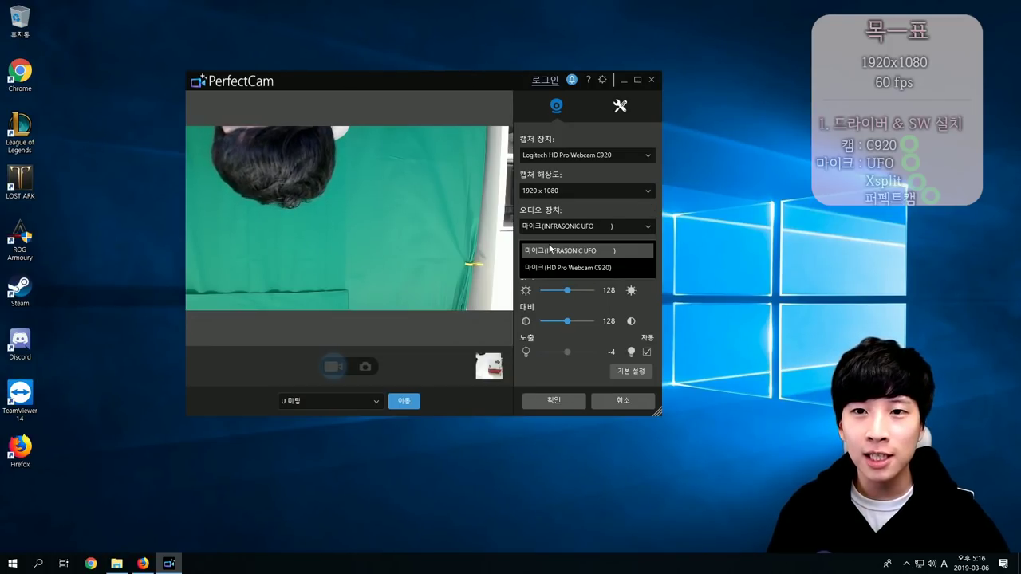
{"action": "left_click", "coordinate": [549, 249]}
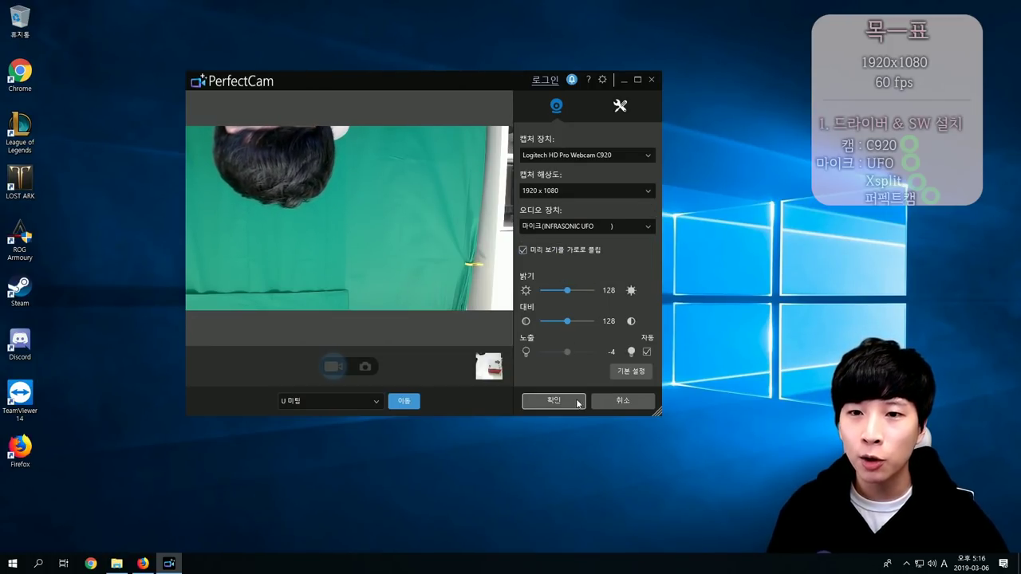
{"action": "left_click", "coordinate": [568, 397]}
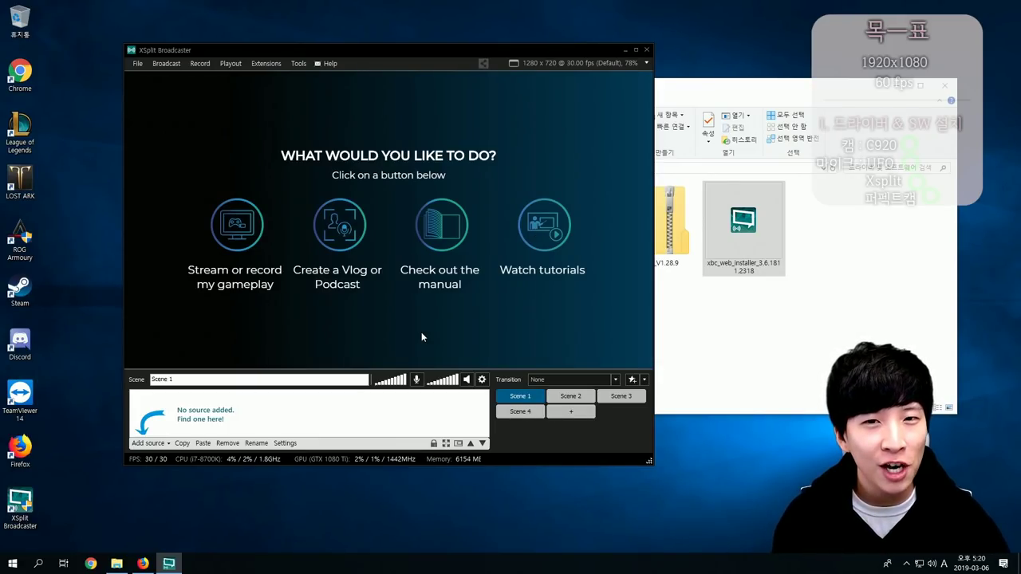
Set the XSplit Broadcaster project resolution to 1920 x 1080 and the frame rate to 60 fps
{"action": "left_click_drag", "start_coordinate": [420, 60], "coordinate": [330, 56]}
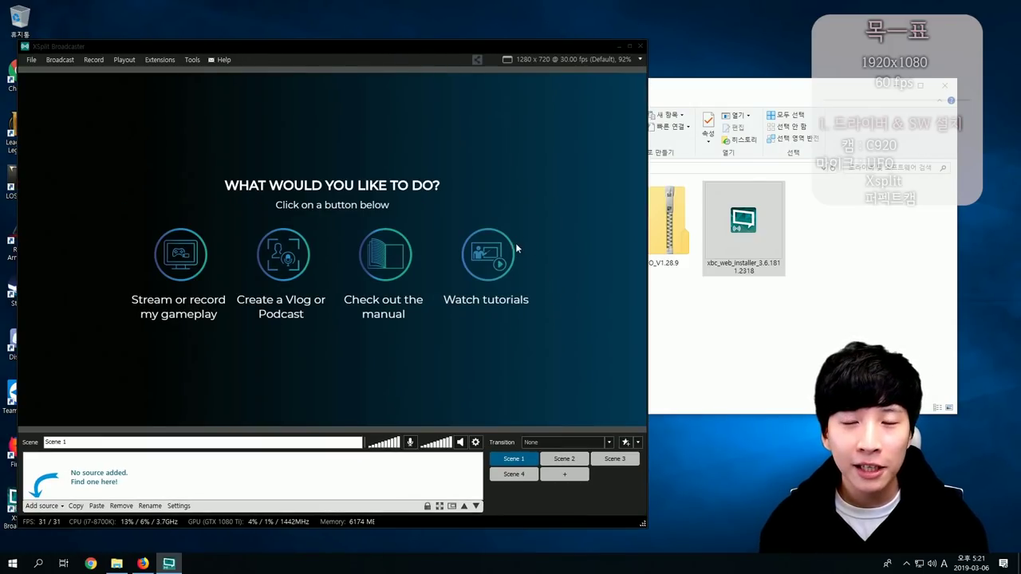
{"action": "left_click", "coordinate": [639, 59]}
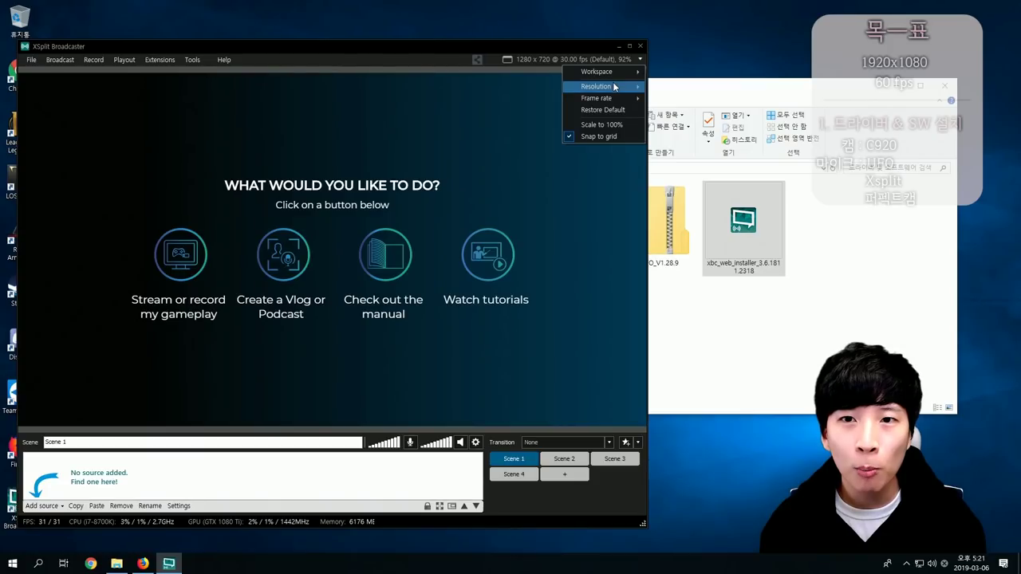
{"action": "mouse_move", "coordinate": [616, 87]}
{"action": "left_click", "coordinate": [694, 146]}
{"action": "left_click", "coordinate": [639, 59]}
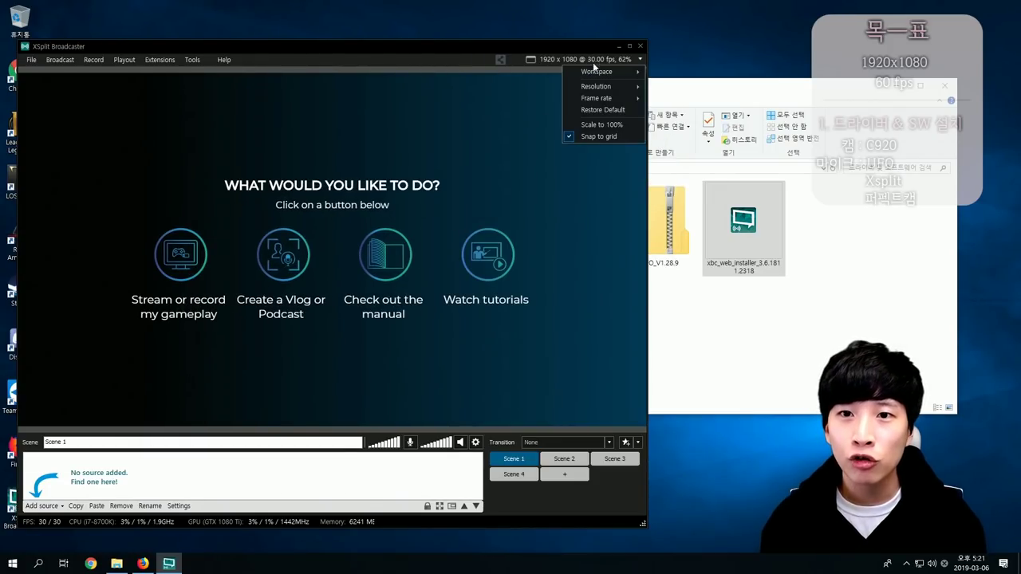
{"action": "left_click", "coordinate": [666, 114]}
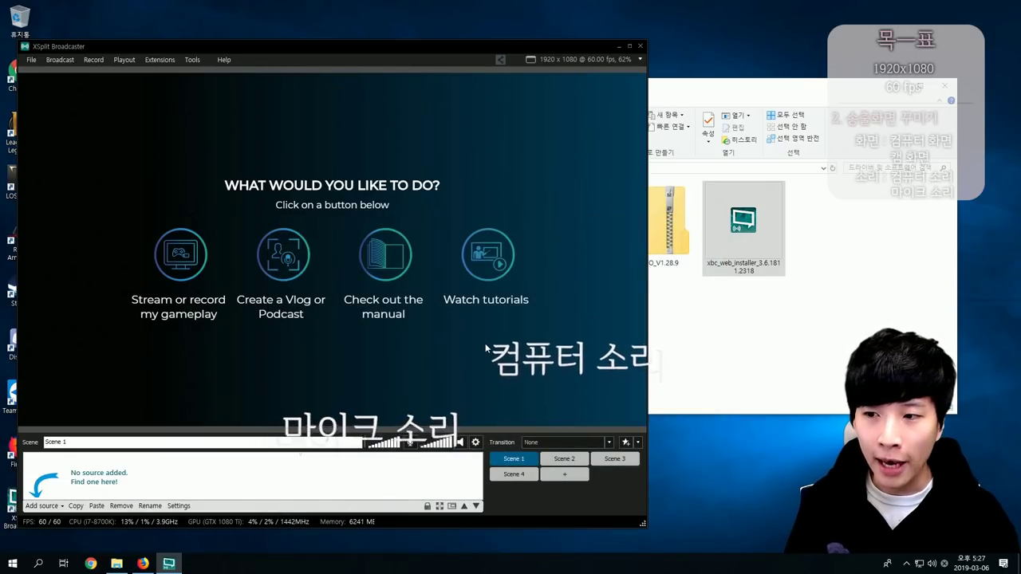
Open XSplit's audio settings and make the High Definition Audio speaker the default playback device in the Windows sound settings
{"action": "left_click", "coordinate": [476, 442]}
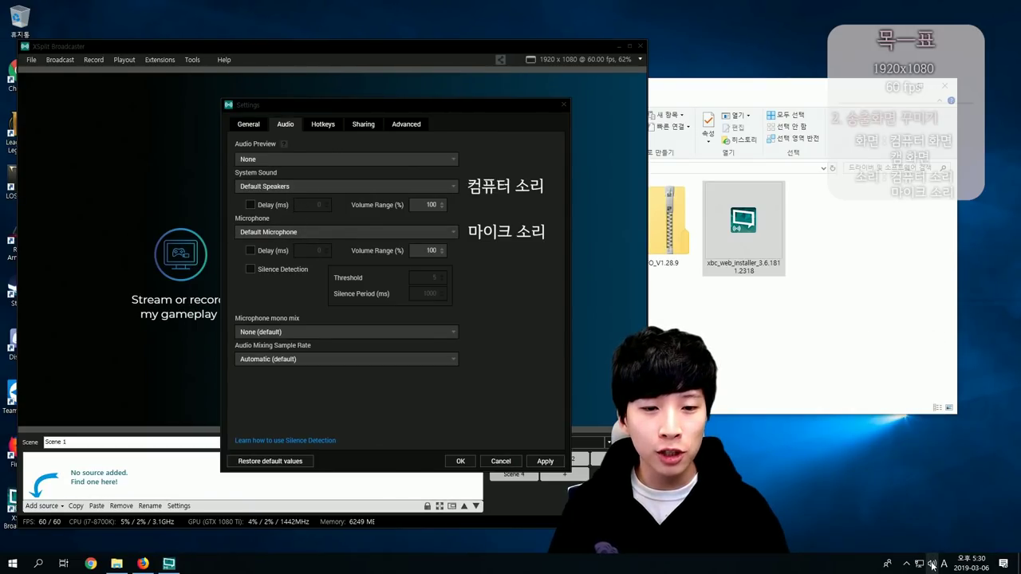
{"action": "right_click", "coordinate": [943, 564]}
{"action": "left_click", "coordinate": [941, 532]}
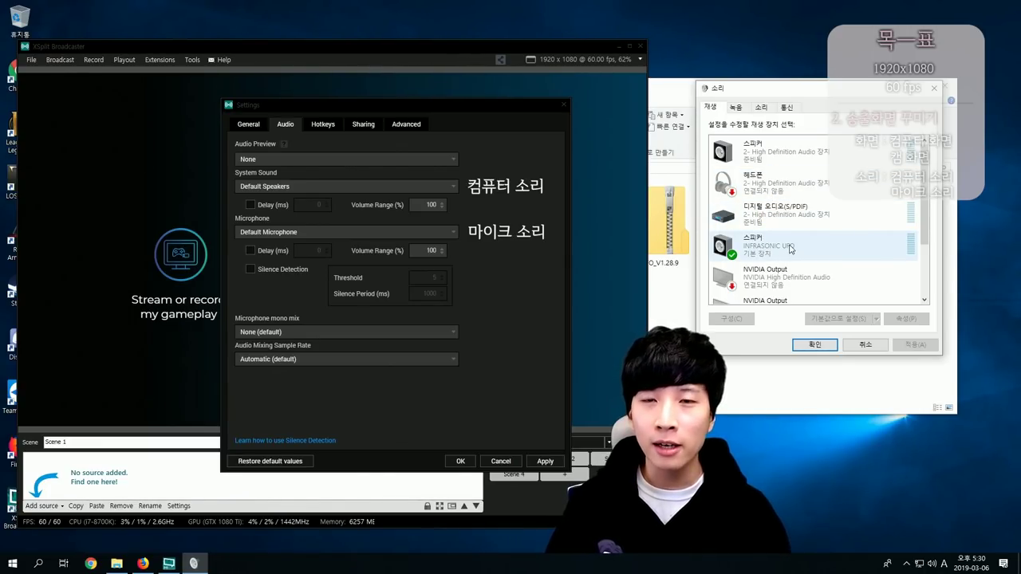
{"action": "right_click", "coordinate": [786, 156]}
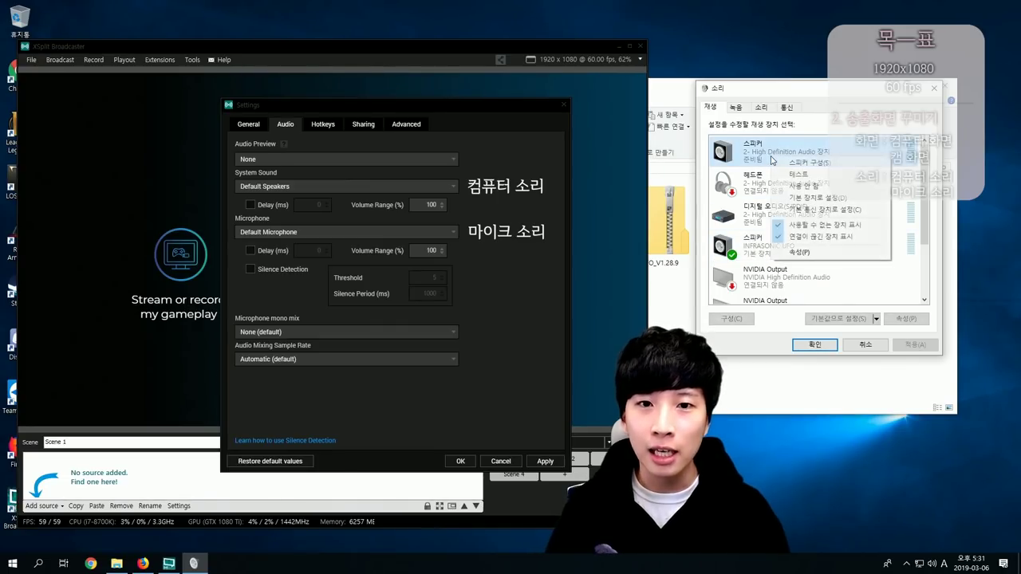
{"action": "left_click", "coordinate": [795, 200]}
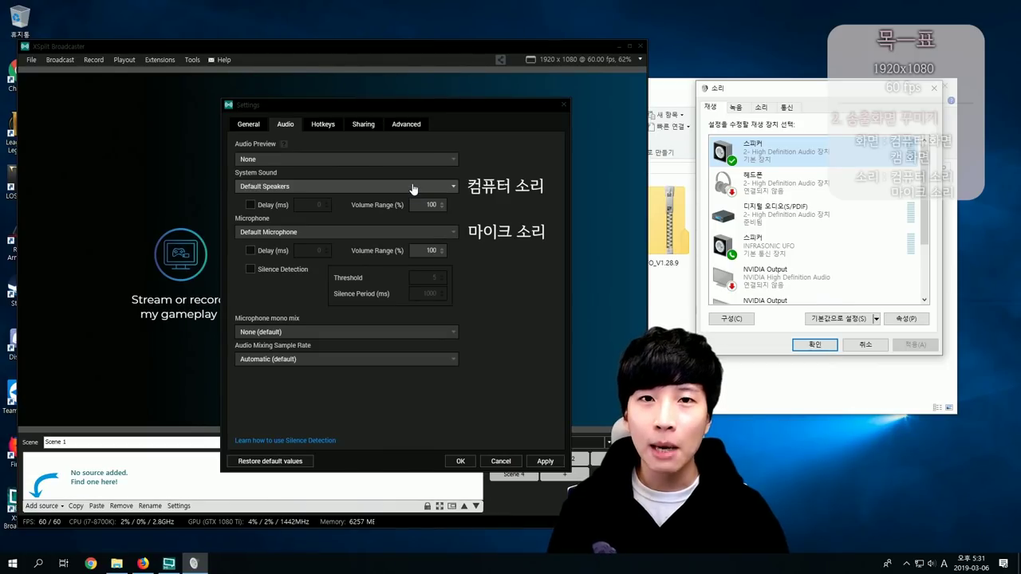
Make the INFRASONIC UFO speaker the default Windows playback device
{"action": "left_click", "coordinate": [821, 253]}
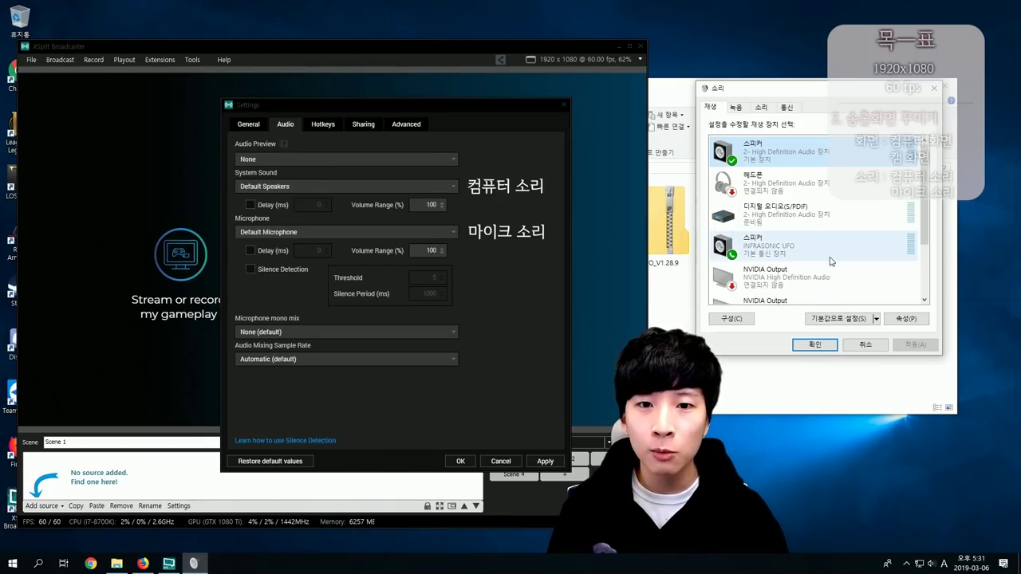
{"action": "right_click", "coordinate": [824, 258]}
{"action": "left_click", "coordinate": [842, 297]}
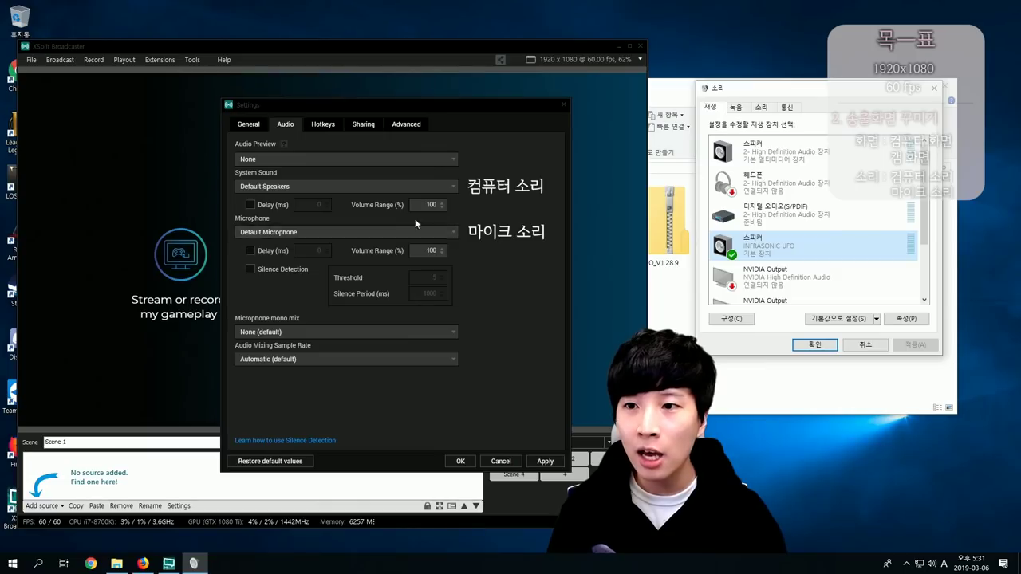
In XSplit's audio settings, set System Sound to the 2- High Definition Audio speaker and Microphone to 마이크(INFRASONIC UFO)
{"action": "left_click", "coordinate": [383, 186]}
{"action": "left_click", "coordinate": [377, 225]}
{"action": "key", "text": "Return"}
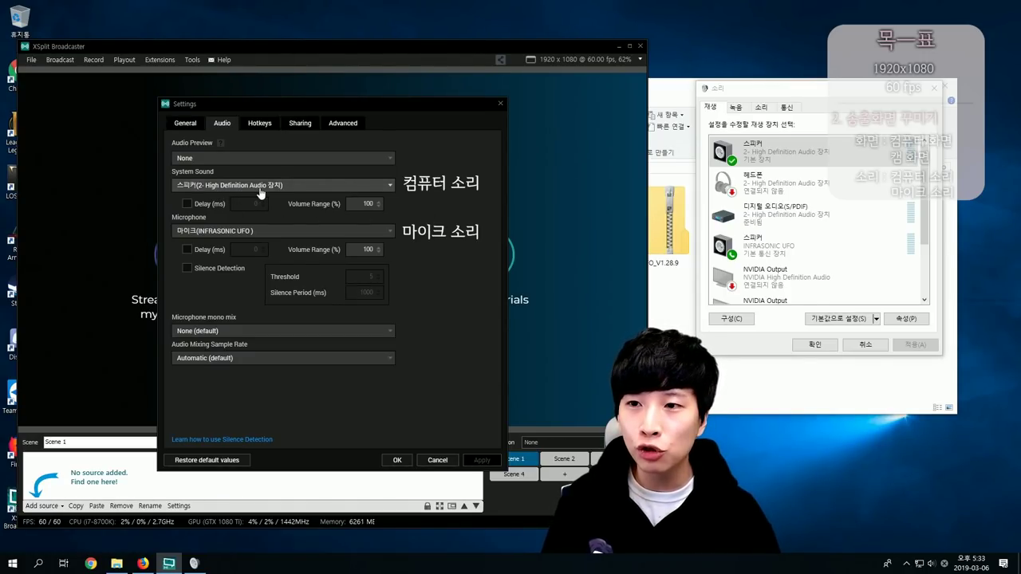
{"action": "left_click", "coordinate": [271, 231]}
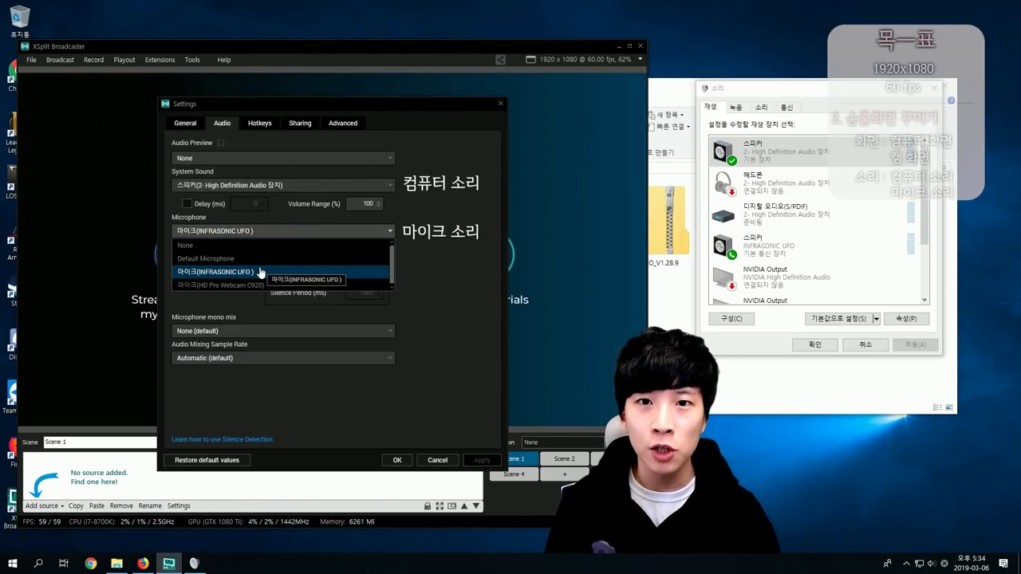
{"action": "left_click", "coordinate": [261, 273]}
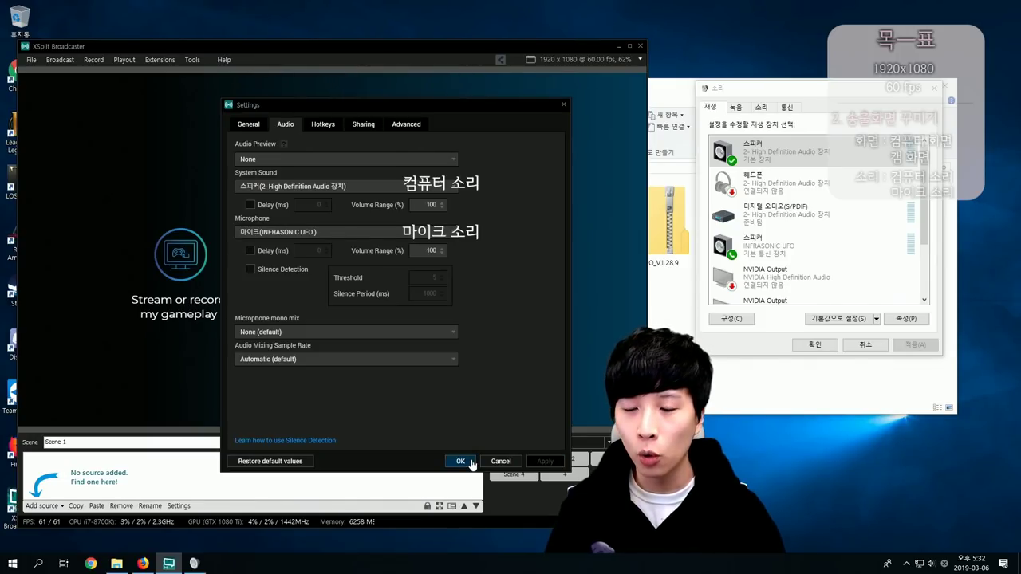
Confirm the audio settings and close XSplit's settings dialog
{"action": "left_click", "coordinate": [460, 461]}
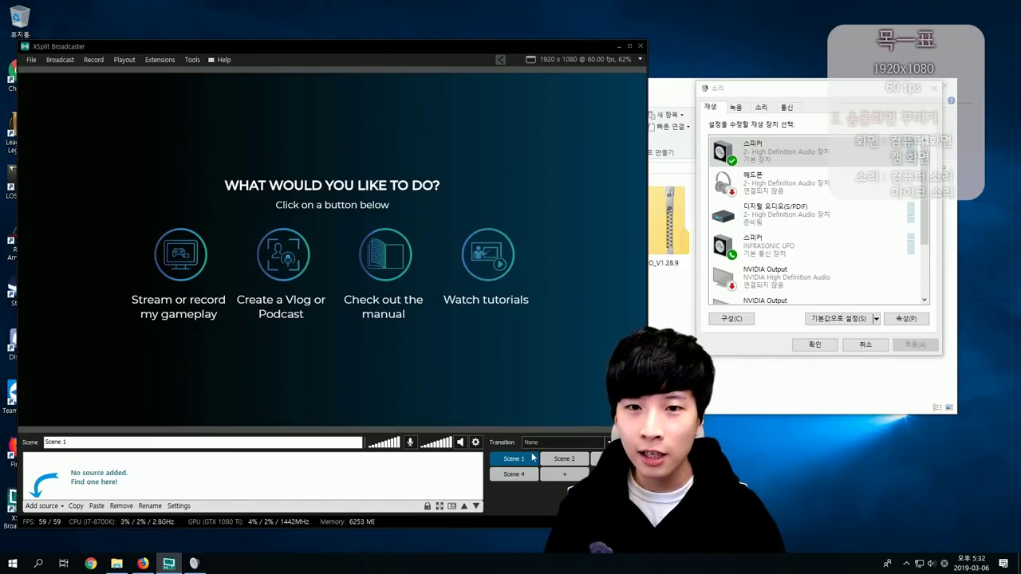
{"action": "left_click", "coordinate": [931, 562]}
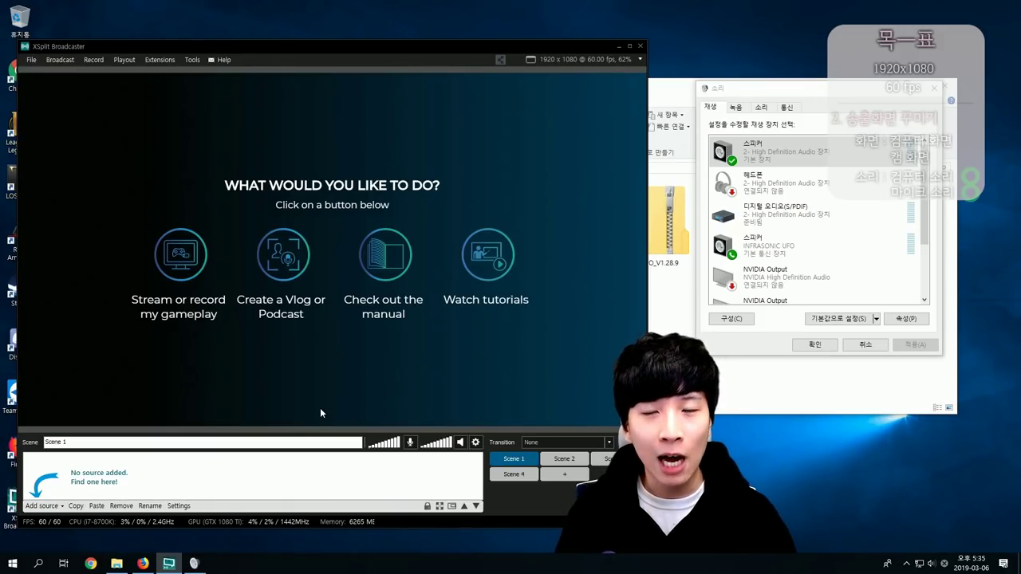
Try to add a monitor capture of Desktop 1 as a source in Scene 1
{"action": "left_click", "coordinate": [56, 506]}
{"action": "mouse_move", "coordinate": [119, 448]}
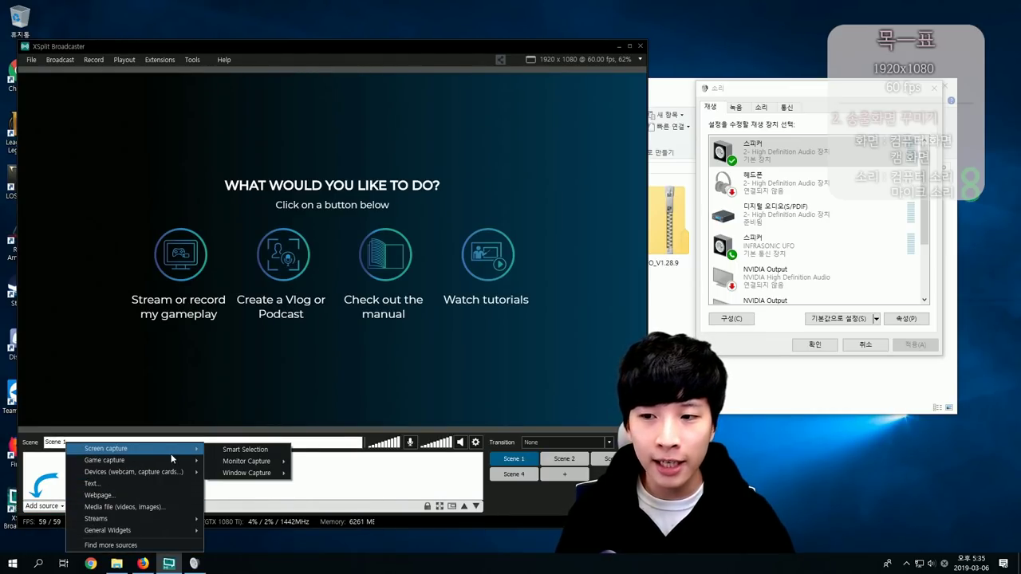
{"action": "mouse_move", "coordinate": [247, 461]}
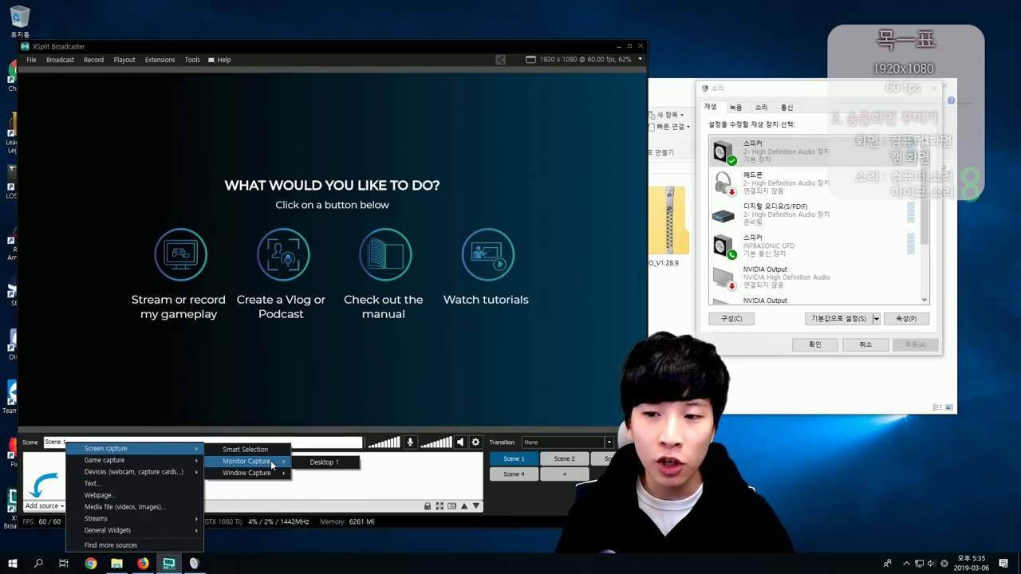
{"action": "left_click", "coordinate": [317, 462]}
{"action": "left_click", "coordinate": [308, 476]}
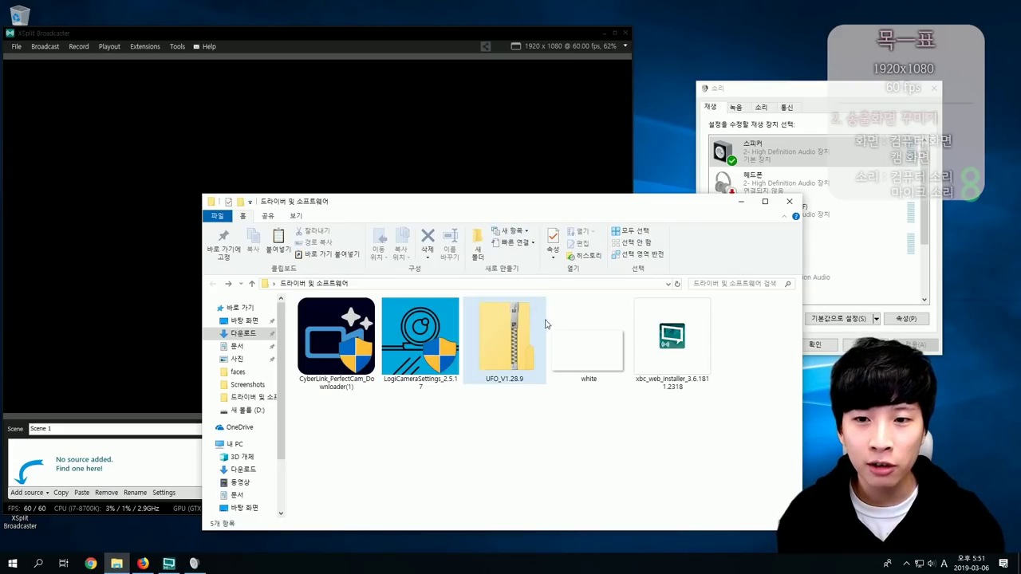
Add the white image from the 드라이버 및 소프트웨어 folder to Scene 1 and enlarge it to fill the canvas
{"action": "left_click_drag", "start_coordinate": [588, 343], "coordinate": [470, 172]}
{"action": "left_click", "coordinate": [469, 172]}
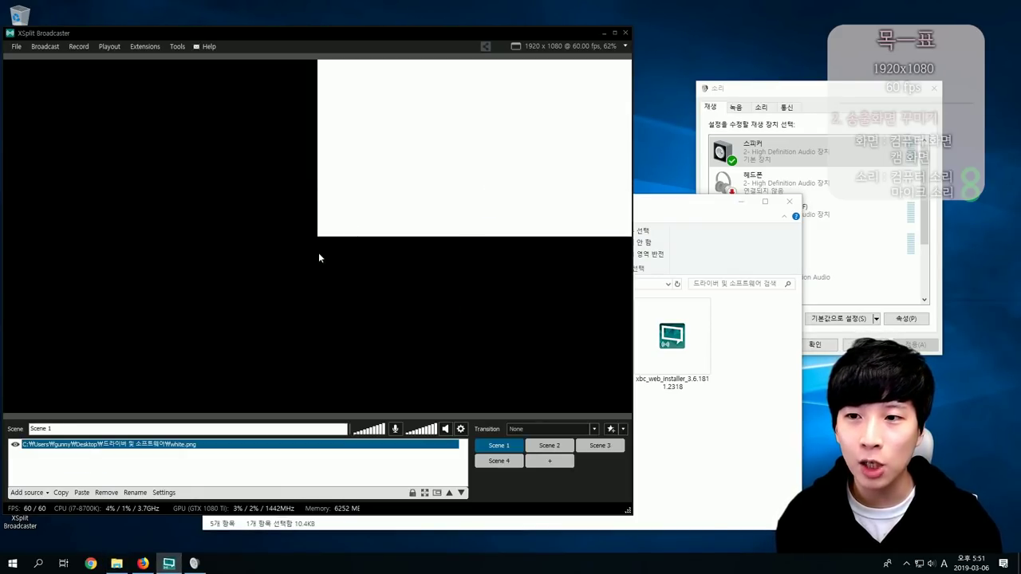
{"action": "left_click_drag", "start_coordinate": [315, 241], "coordinate": [5, 413]}
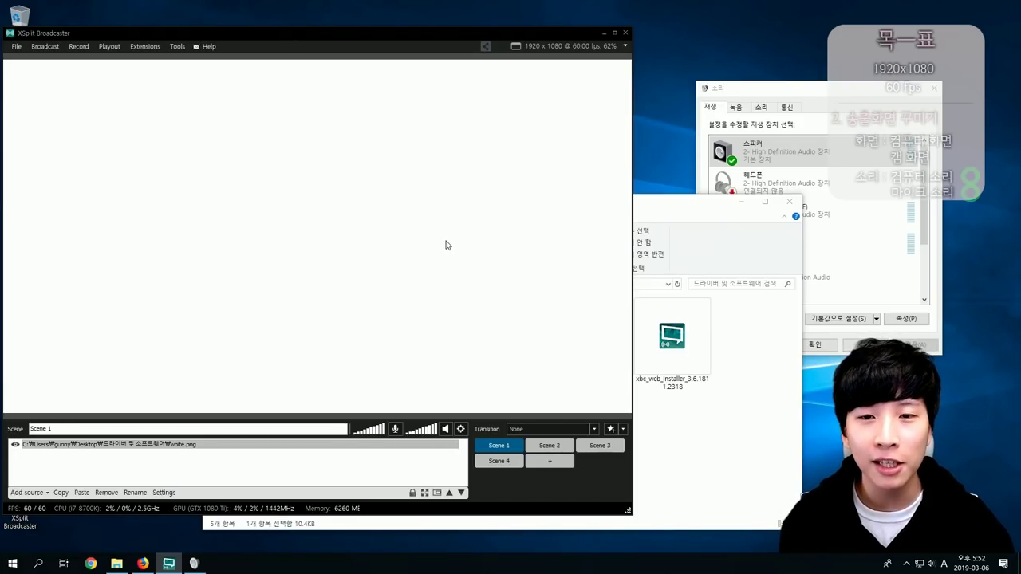
{"action": "left_click_drag", "start_coordinate": [289, 36], "coordinate": [339, 42]}
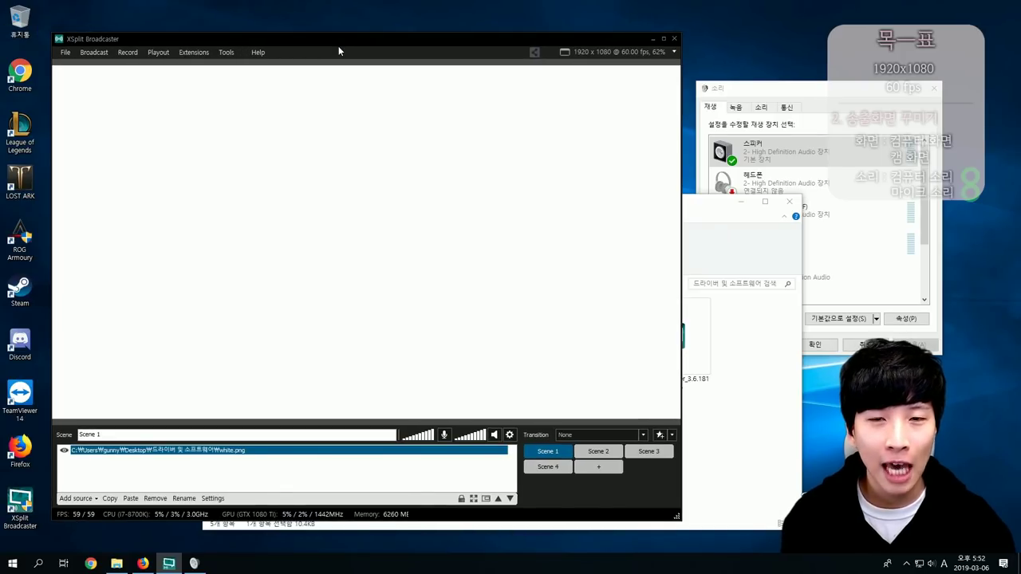
{"action": "left_click", "coordinate": [389, 188]}
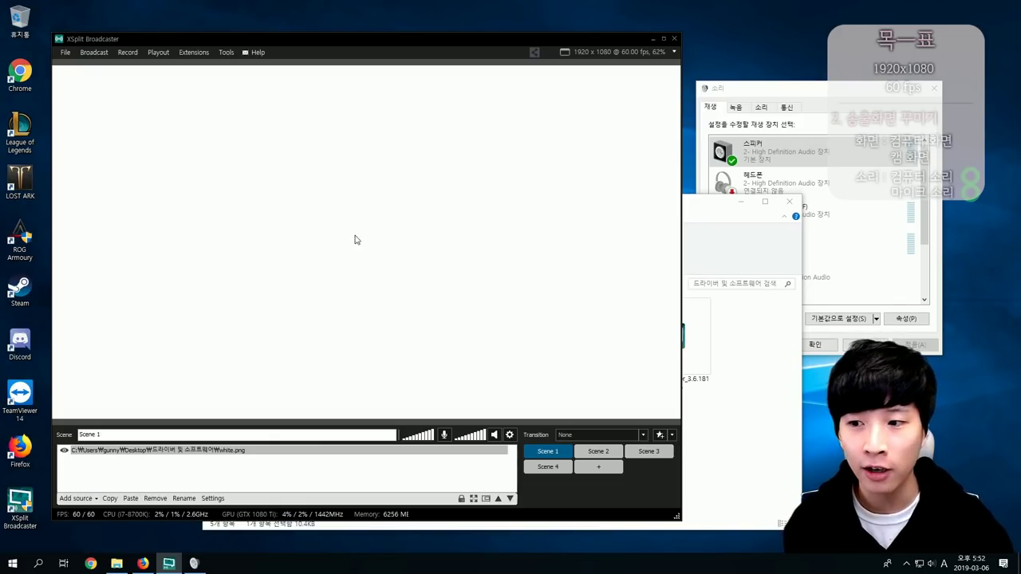
Switch to PerfectCam, set its capture resolution to 1920 x 1080 and confirm the settings
{"action": "left_click", "coordinate": [316, 361]}
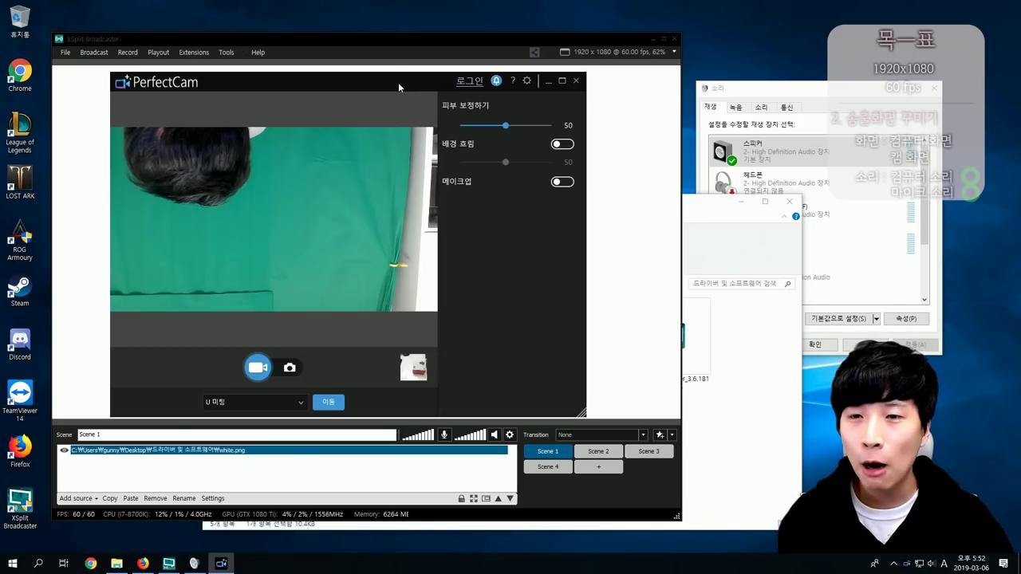
{"action": "left_click", "coordinate": [526, 81]}
{"action": "left_click", "coordinate": [486, 192]}
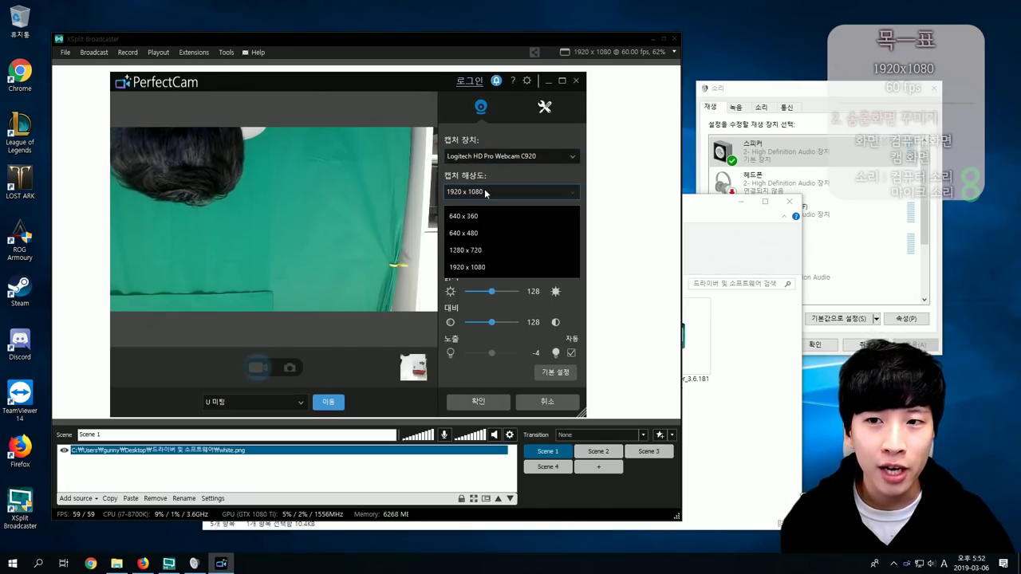
{"action": "left_click", "coordinate": [475, 267]}
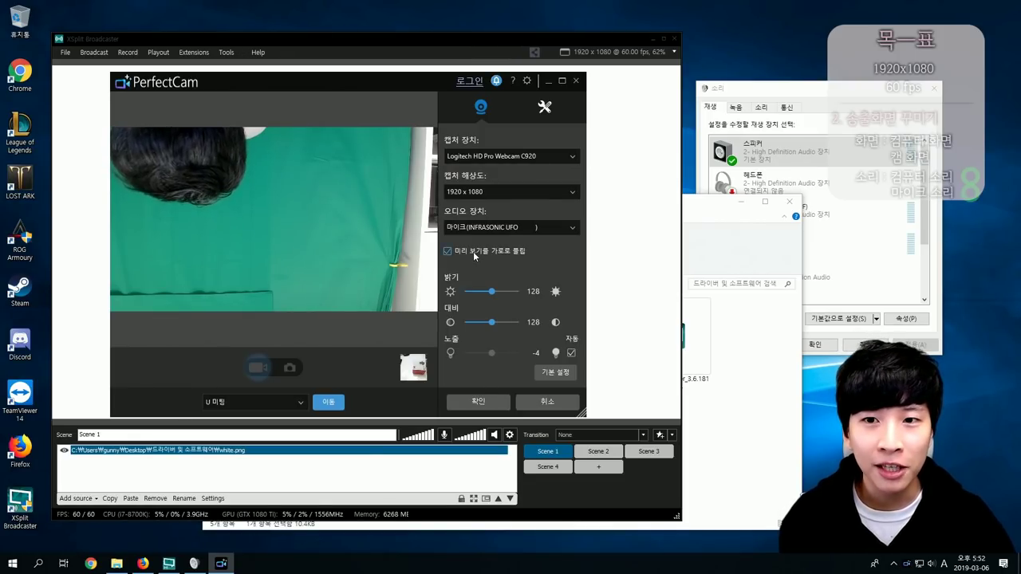
{"action": "left_click", "coordinate": [478, 402]}
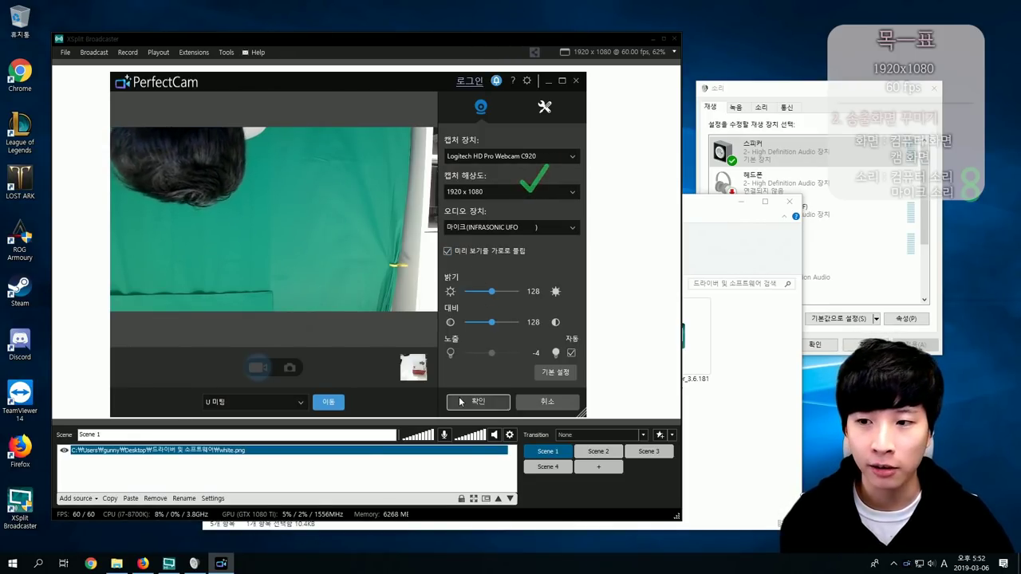
Switch back to XSplit Broadcaster and add CyberLink PerfectCam as a video device source in Scene 1
{"action": "left_click", "coordinate": [77, 499]}
{"action": "mouse_move", "coordinate": [212, 477]}
{"action": "mouse_move", "coordinate": [268, 476]}
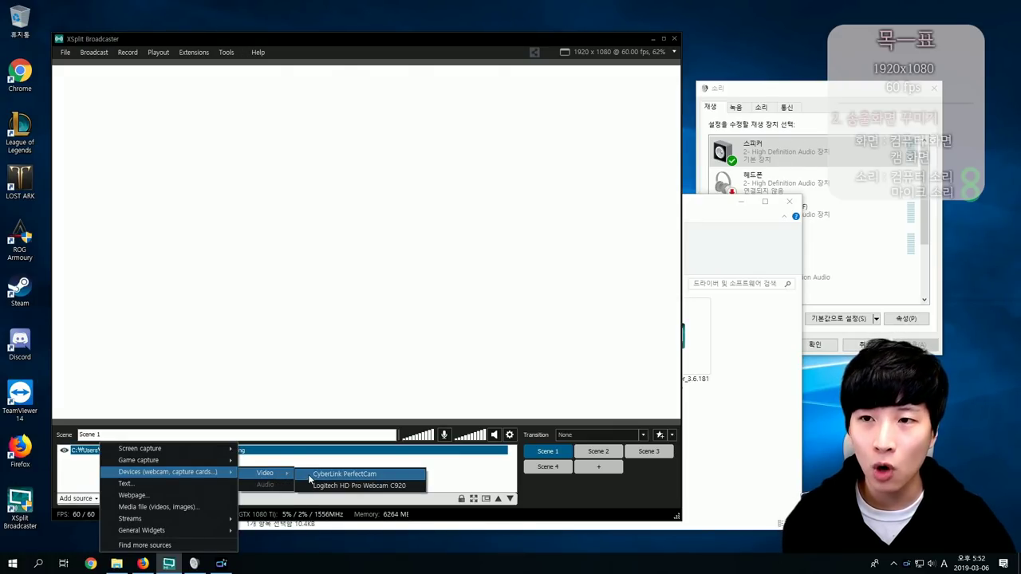
{"action": "left_click", "coordinate": [313, 475]}
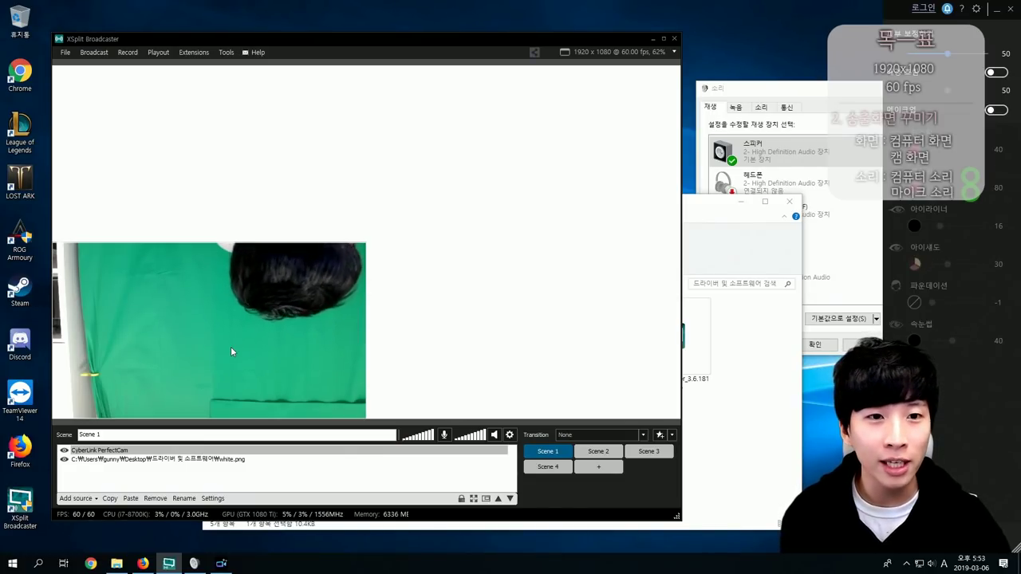
In the CyberLink PerfectCam source's video output properties, set the output size to 1920 x 1080 and apply it
{"action": "left_click", "coordinate": [162, 453]}
{"action": "left_click", "coordinate": [200, 391]}
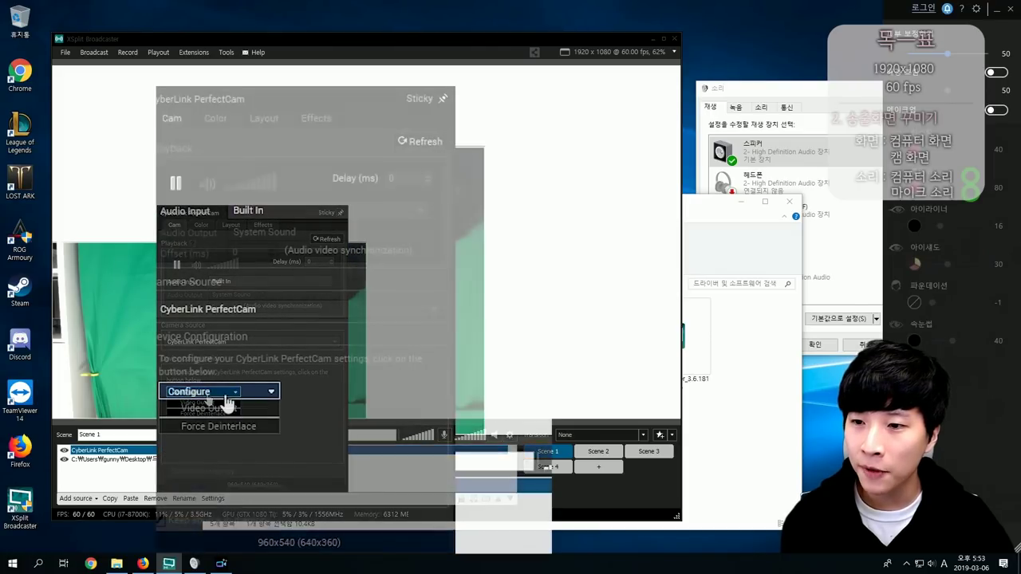
{"action": "left_click", "coordinate": [241, 411]}
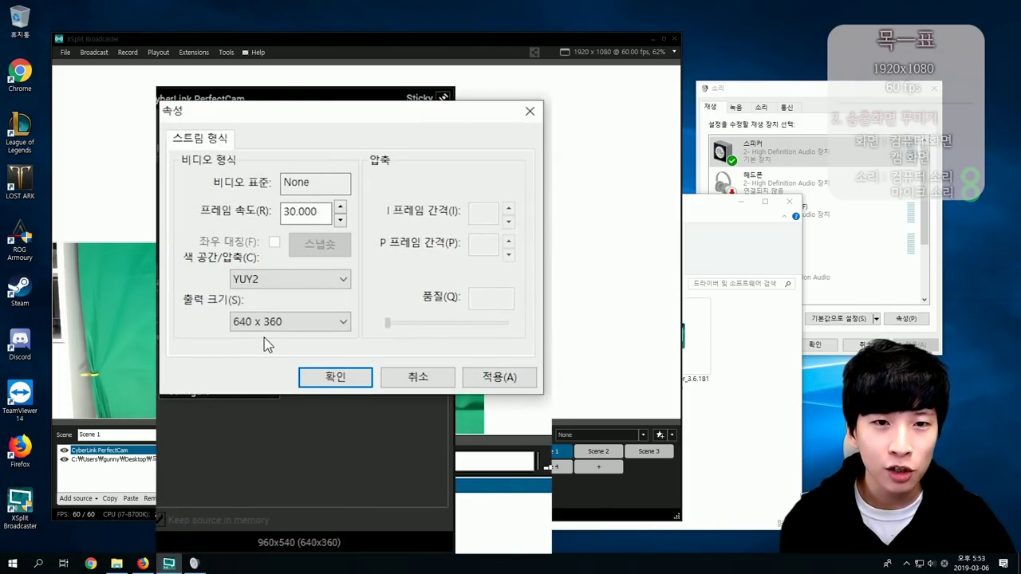
{"action": "left_click", "coordinate": [317, 327]}
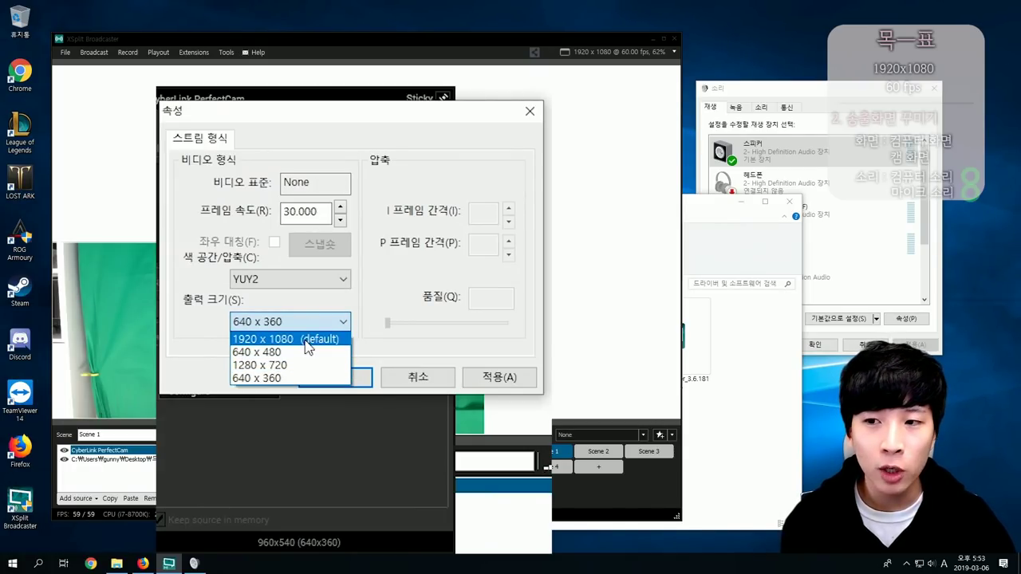
{"action": "left_click", "coordinate": [305, 341]}
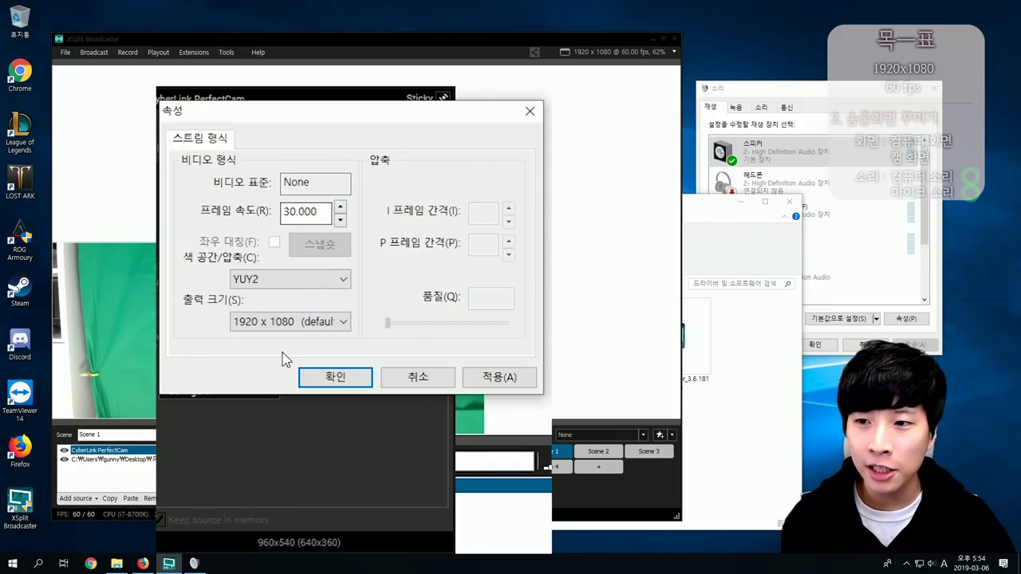
{"action": "left_click", "coordinate": [326, 212]}
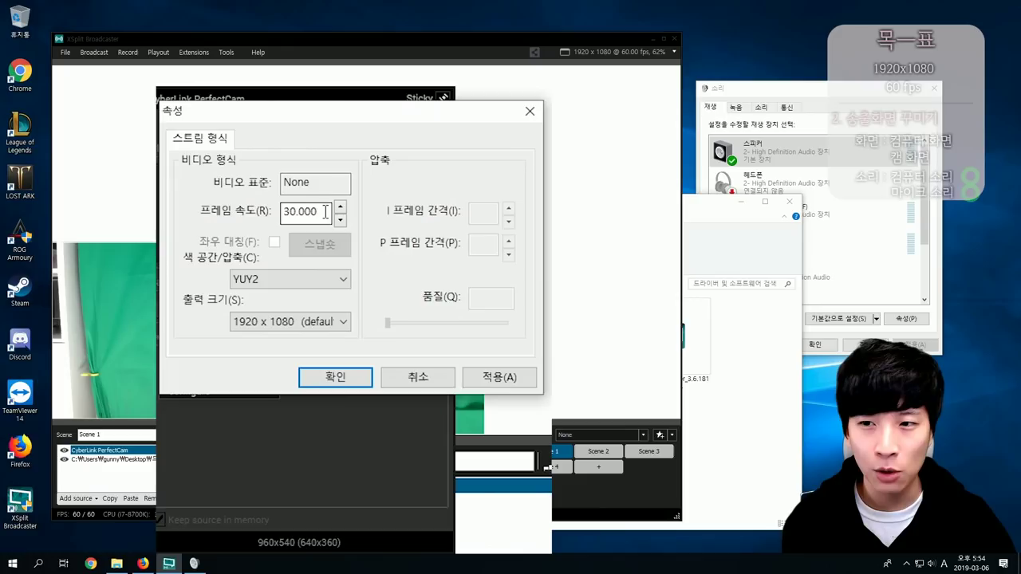
{"action": "key", "text": "Return"}
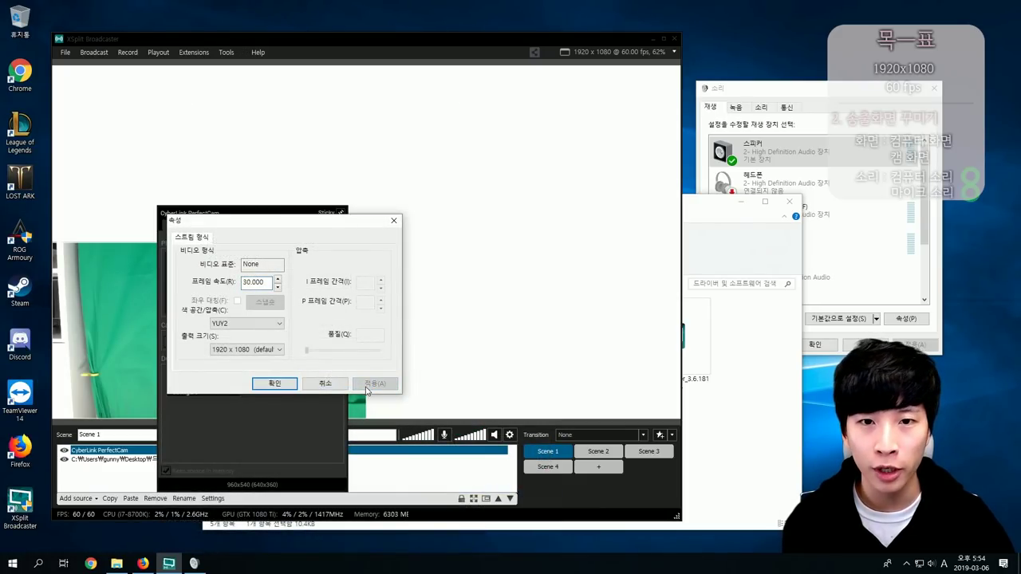
{"action": "left_click", "coordinate": [374, 386]}
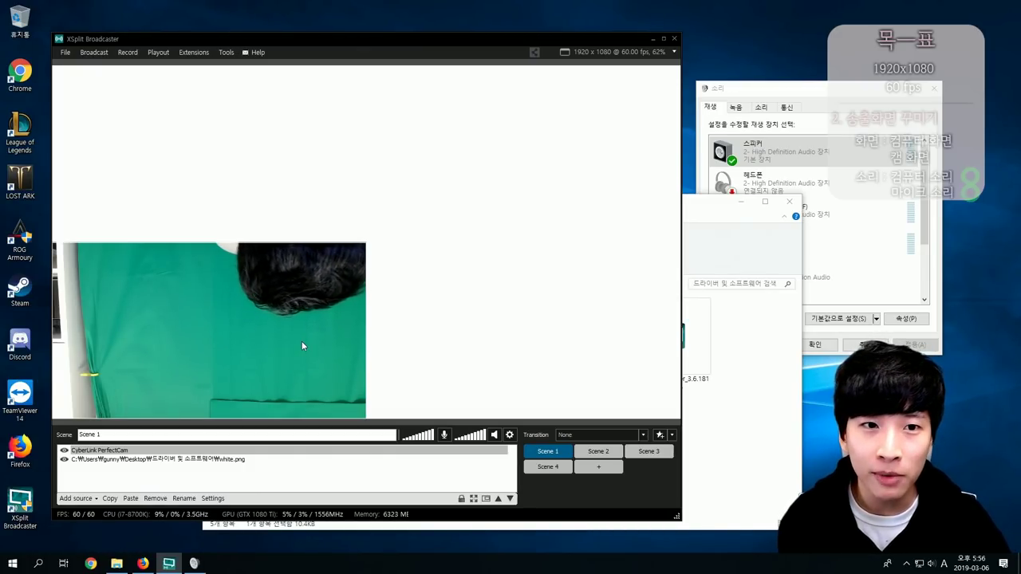
Enable the microphone delay in XSplit's audio settings and set it to 200 ms
{"action": "left_click", "coordinate": [487, 407]}
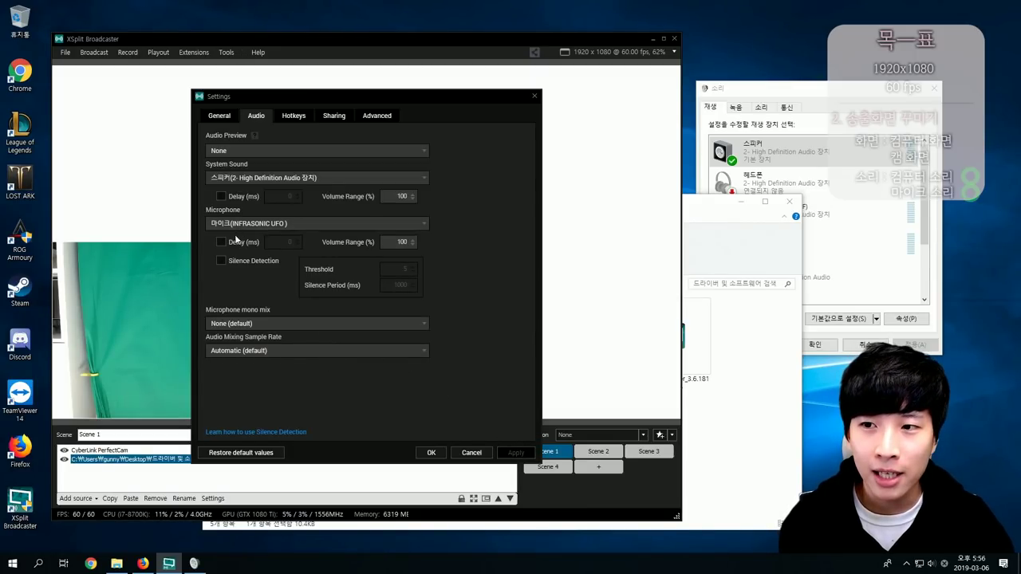
{"action": "left_click", "coordinate": [222, 242]}
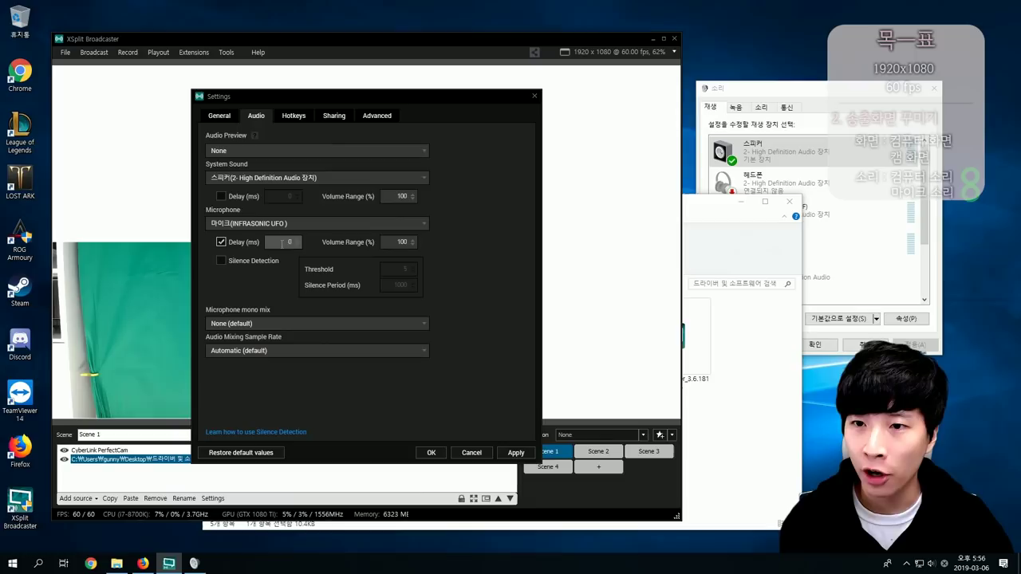
{"action": "left_click", "coordinate": [221, 242]}
{"action": "type", "text": "200"}
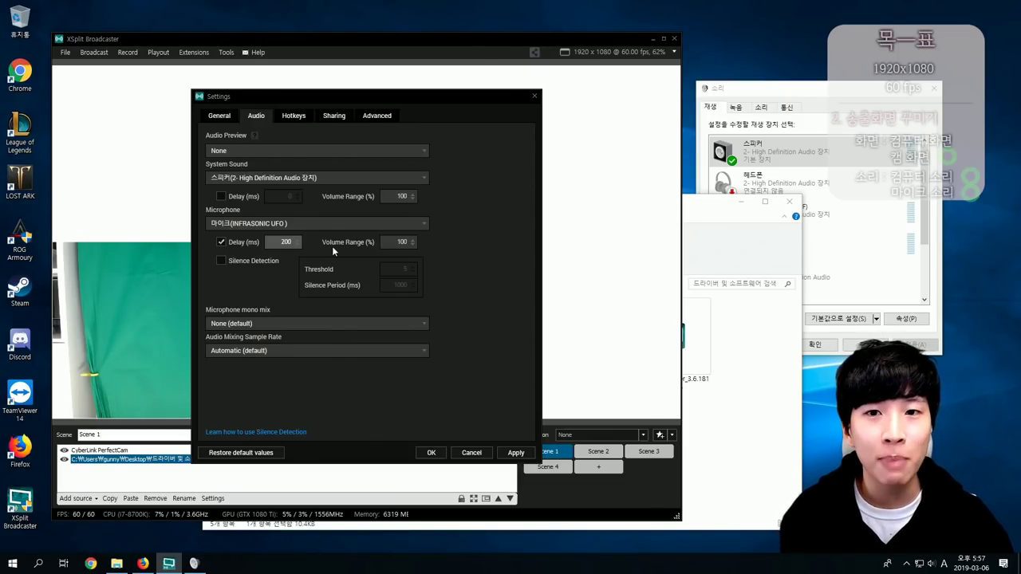
{"action": "key", "text": "Escape"}
{"action": "left_click", "coordinate": [128, 52]}
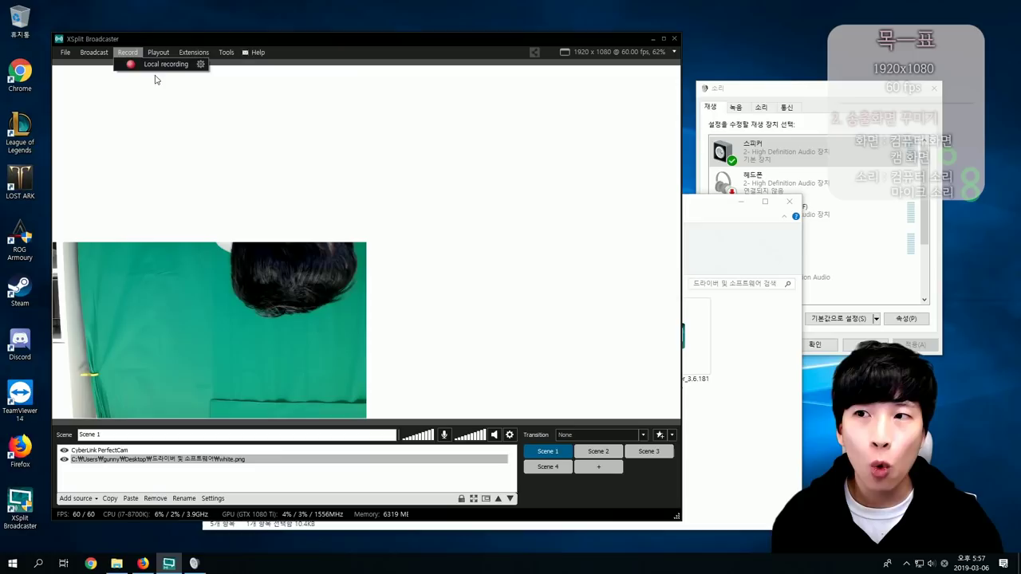
{"action": "left_click", "coordinate": [164, 118]}
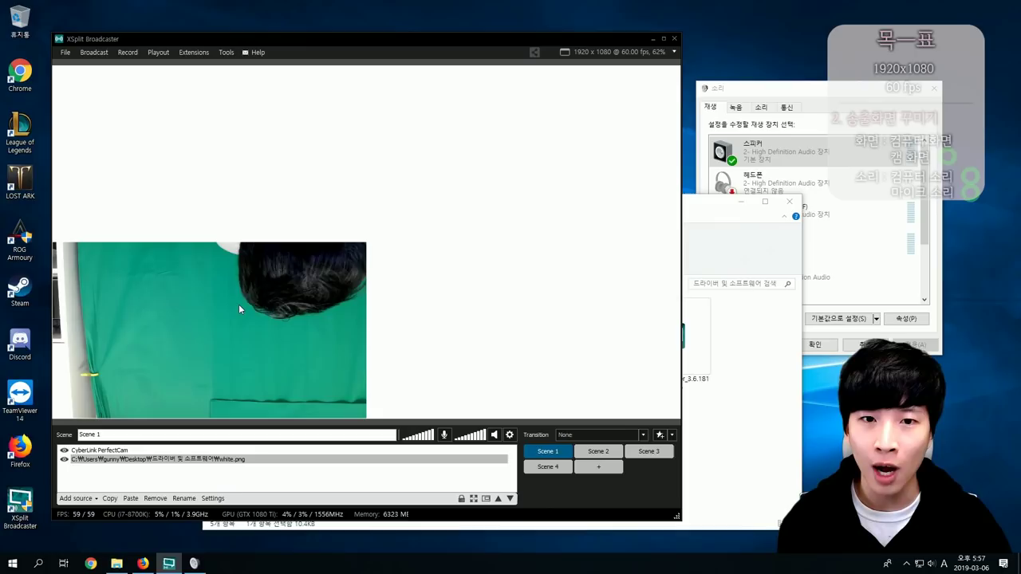
Move the webcam source to the canvas's lower-right corner and enable green Chroma Key with the upper keying slider at 62
{"action": "left_click_drag", "start_coordinate": [238, 304], "coordinate": [536, 357]}
{"action": "left_click", "coordinate": [199, 451]}
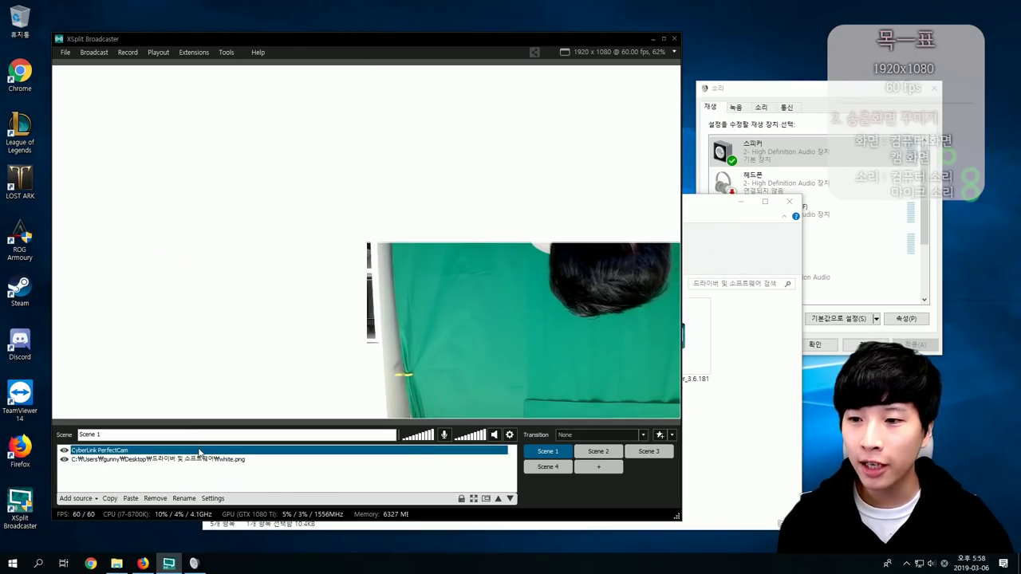
{"action": "double_click", "coordinate": [200, 451]}
{"action": "left_click", "coordinate": [239, 187]}
{"action": "left_click", "coordinate": [230, 308]}
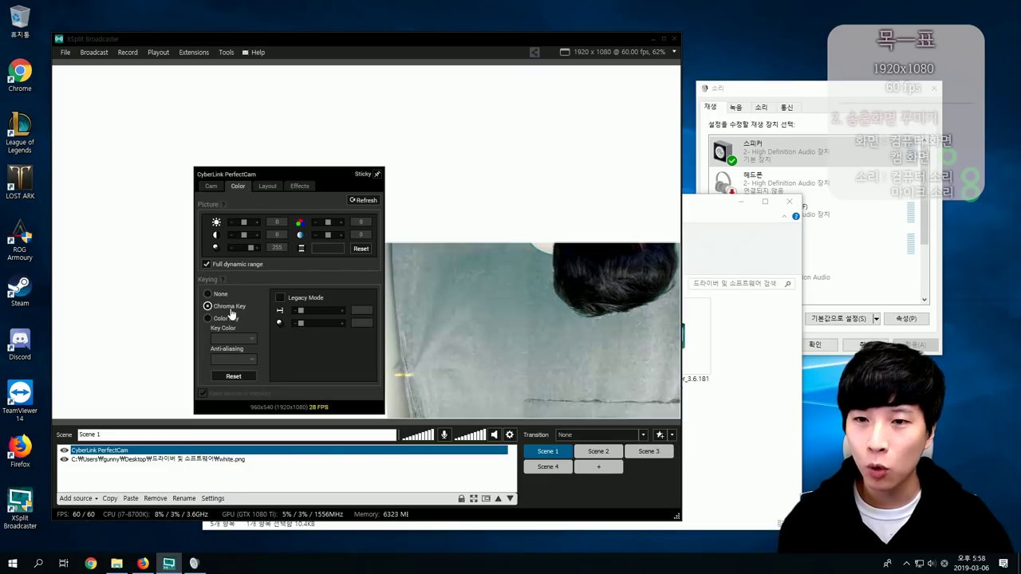
{"action": "left_click_drag", "start_coordinate": [300, 311], "coordinate": [309, 317]}
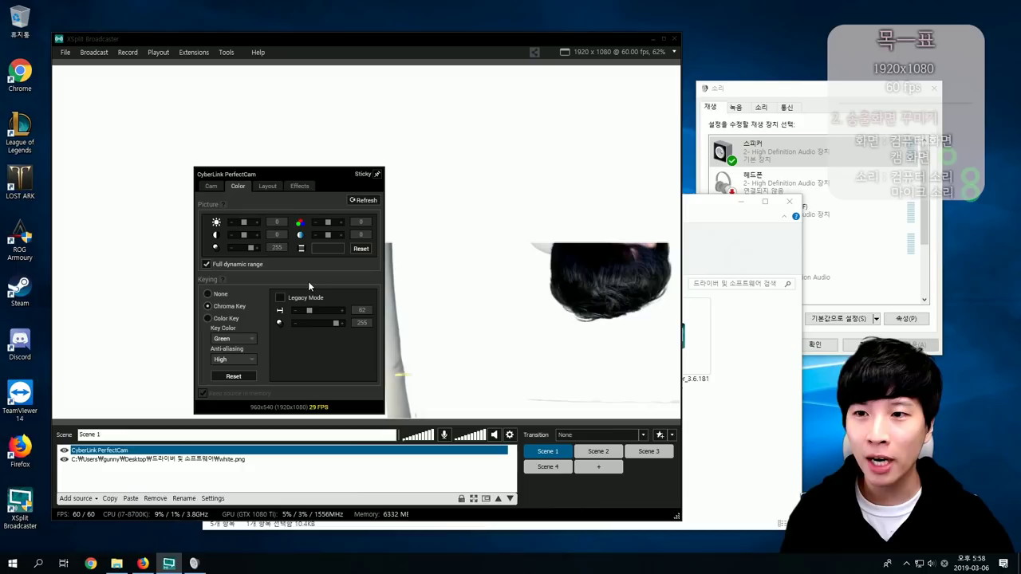
Flip the CyberLink PerfectCam source vertically in its layout properties
{"action": "left_click", "coordinate": [268, 186]}
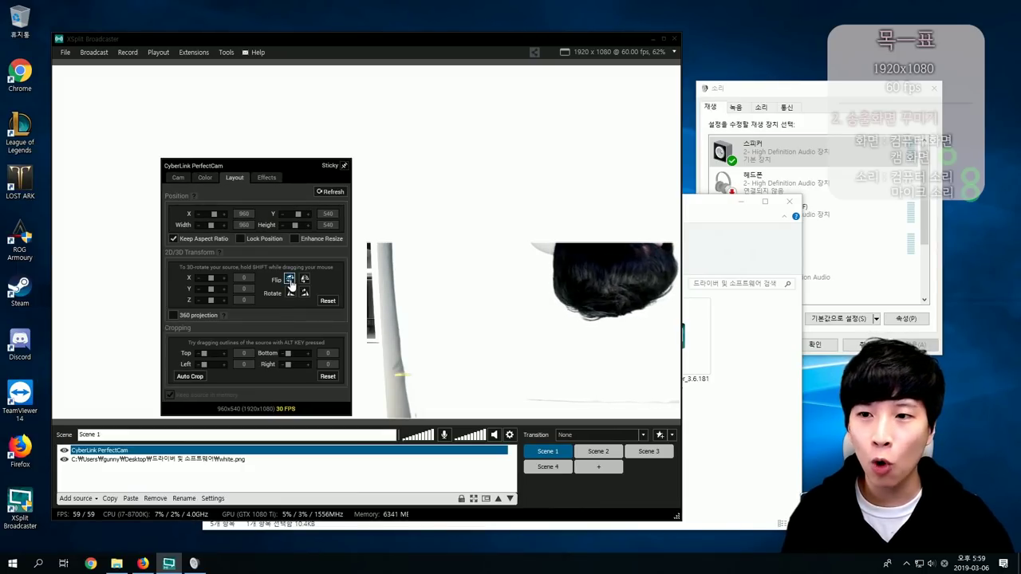
{"action": "left_click", "coordinate": [290, 280]}
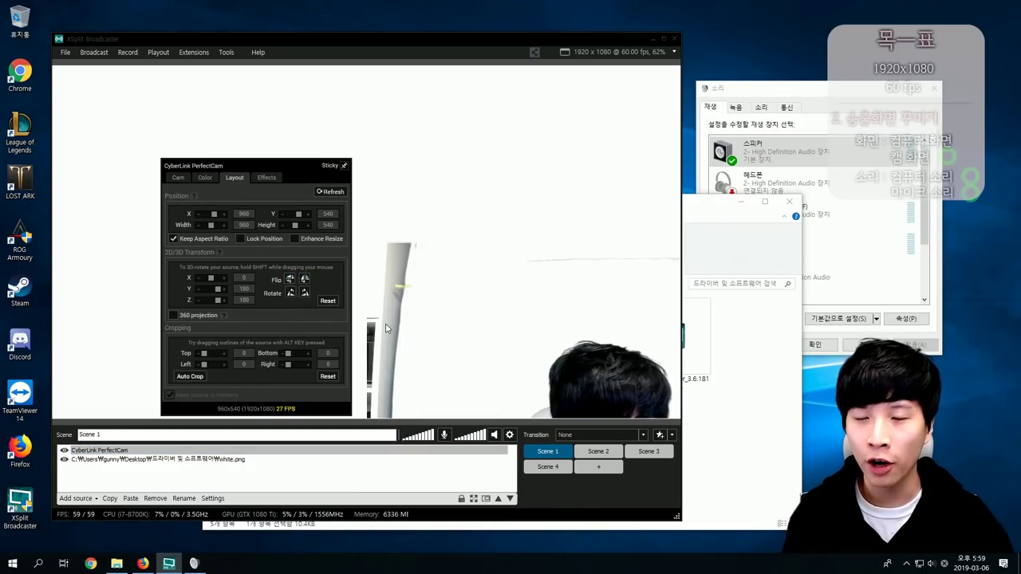
Crop the CyberLink PerfectCam source by 144 on the left and 60 at the bottom
{"action": "left_click", "coordinate": [387, 328]}
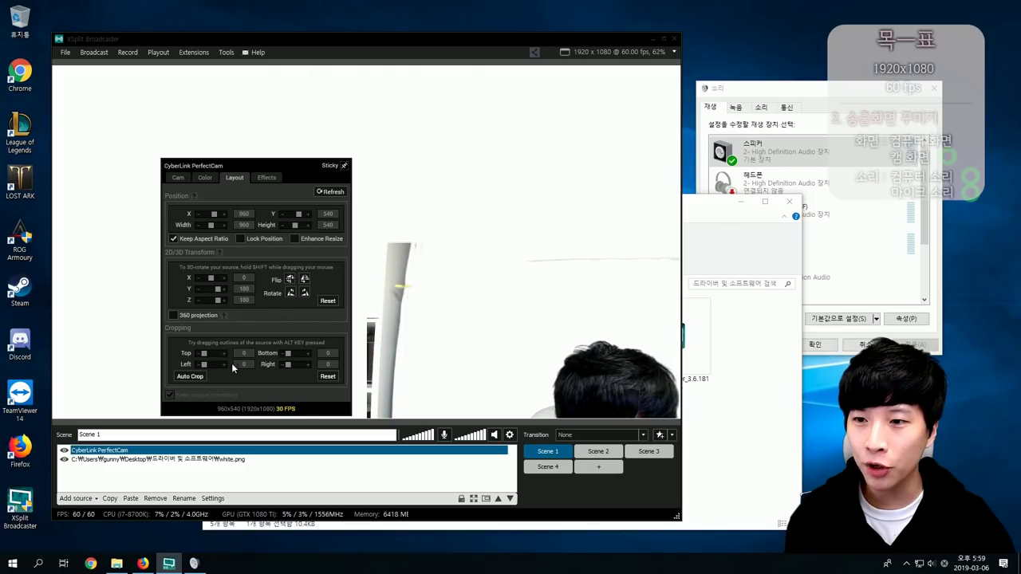
{"action": "left_click_drag", "start_coordinate": [205, 364], "coordinate": [207, 365]}
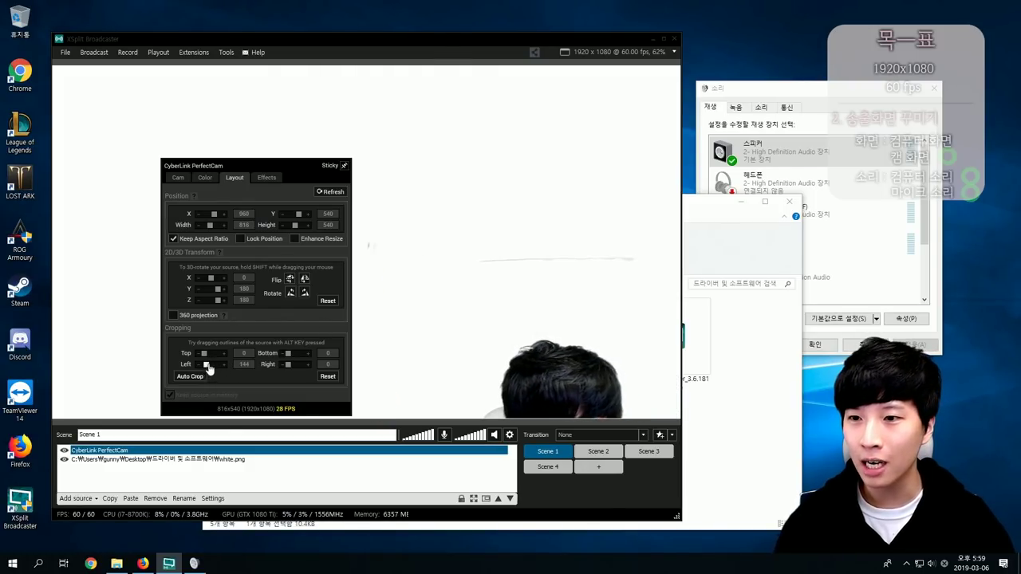
{"action": "left_click_drag", "start_coordinate": [288, 353], "coordinate": [290, 352]}
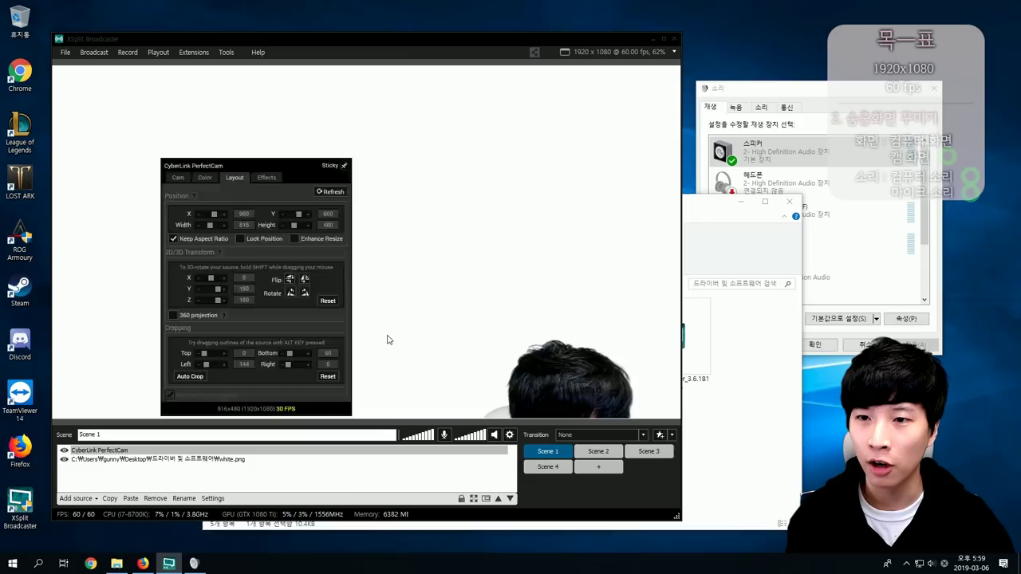
Dismiss the webcam source properties, launch Civilization VI in DirectX 11 mode and open its graphics options
{"action": "left_click", "coordinate": [387, 339]}
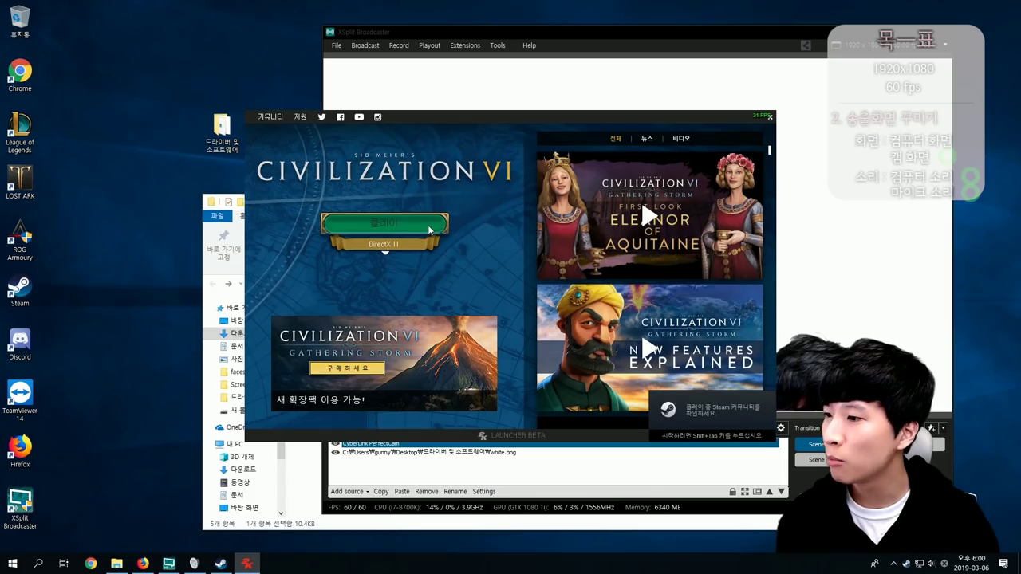
{"action": "left_click", "coordinate": [430, 229]}
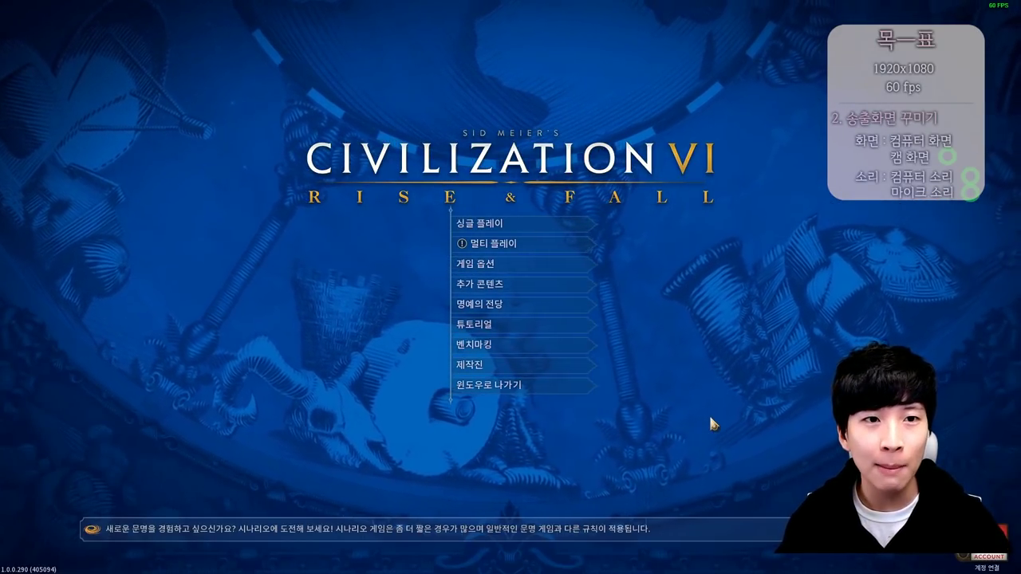
{"action": "left_click", "coordinate": [485, 263]}
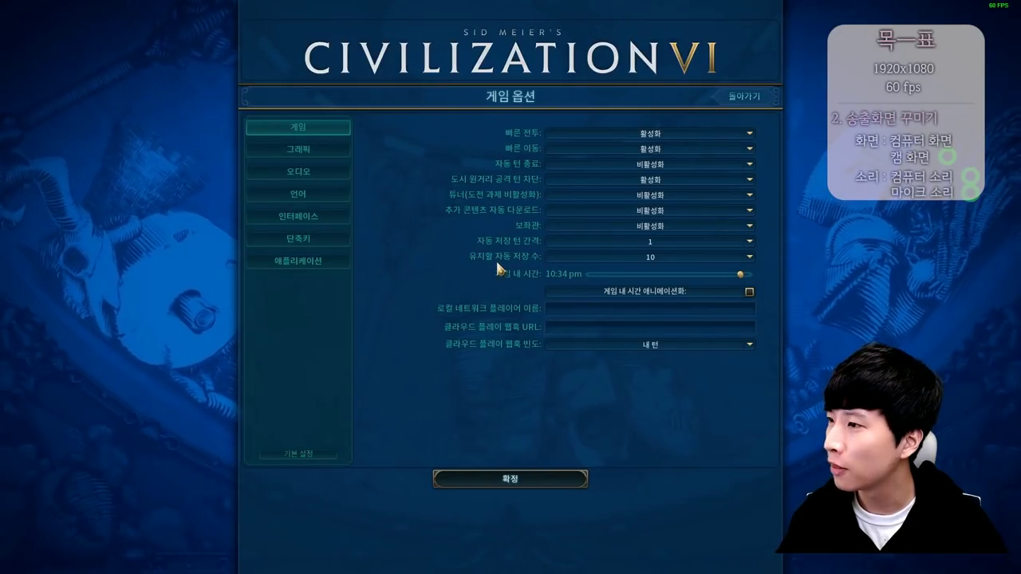
{"action": "left_click", "coordinate": [312, 151]}
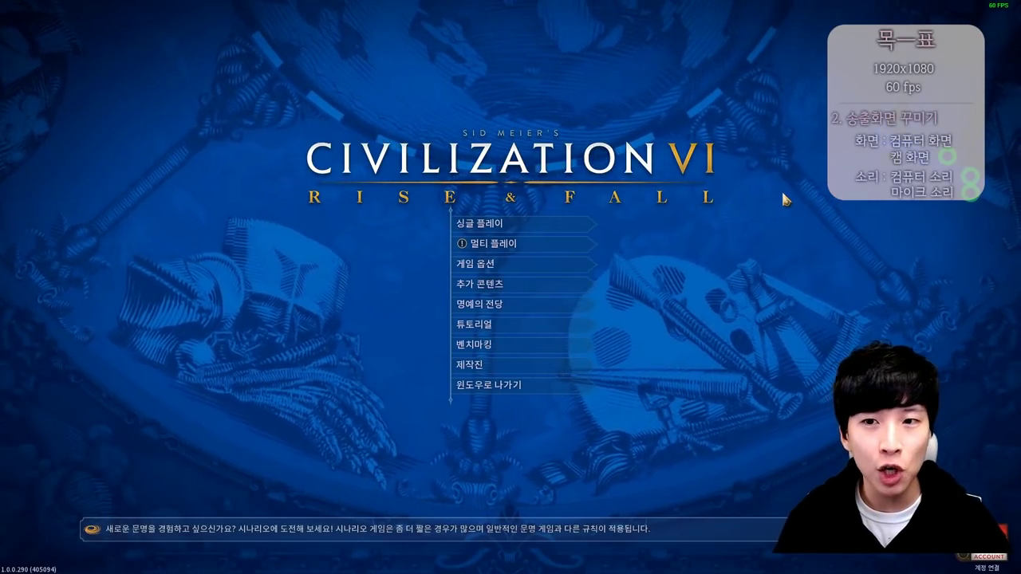
Switch to XSplit Broadcaster and add a game capture source for Sid Meier's Civilization VI (DX11)
{"action": "key", "text": "alt+Tab"}
{"action": "left_click", "coordinate": [120, 455]}
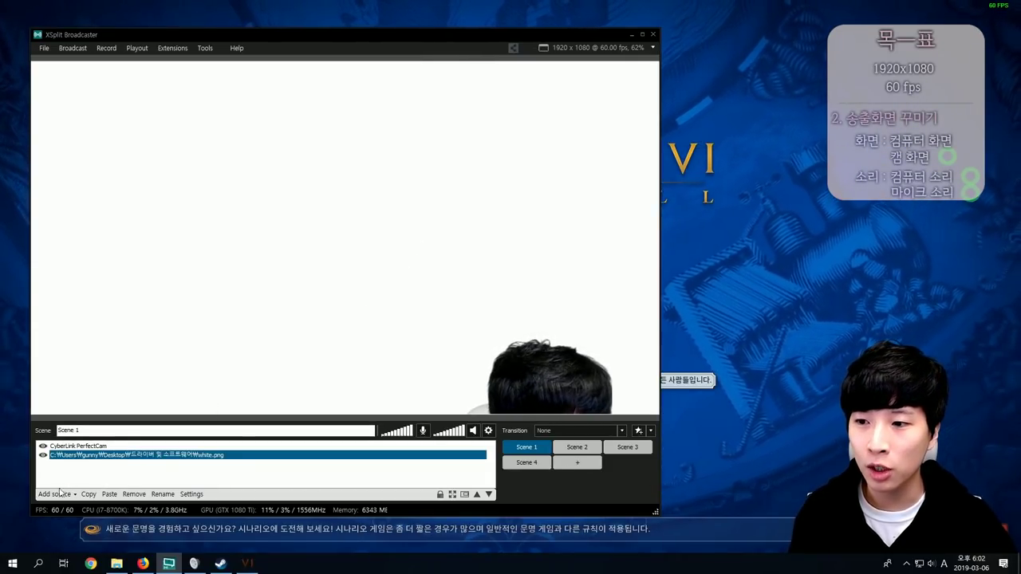
{"action": "left_click", "coordinate": [56, 495]}
{"action": "mouse_move", "coordinate": [189, 464]}
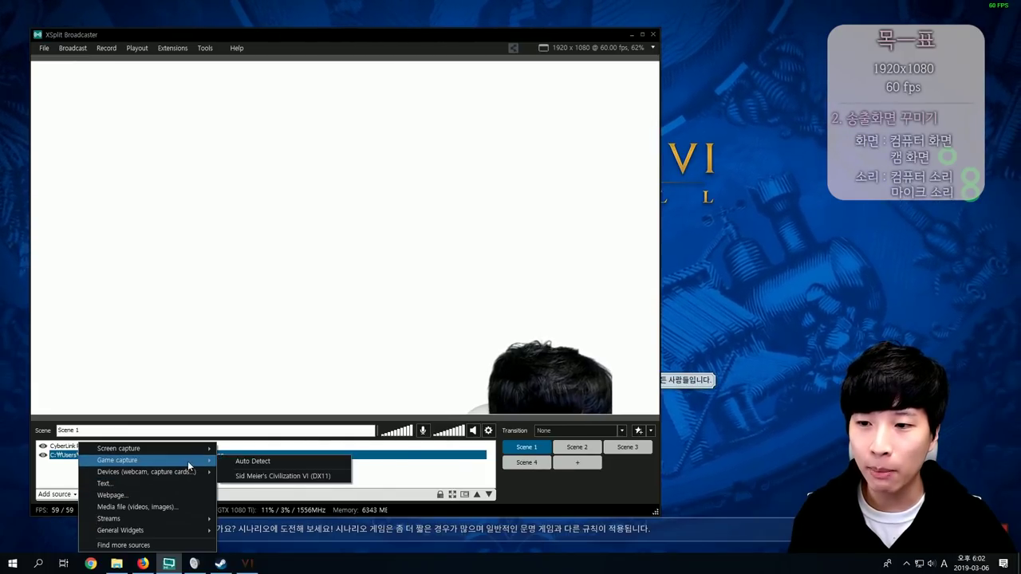
{"action": "left_click", "coordinate": [265, 476]}
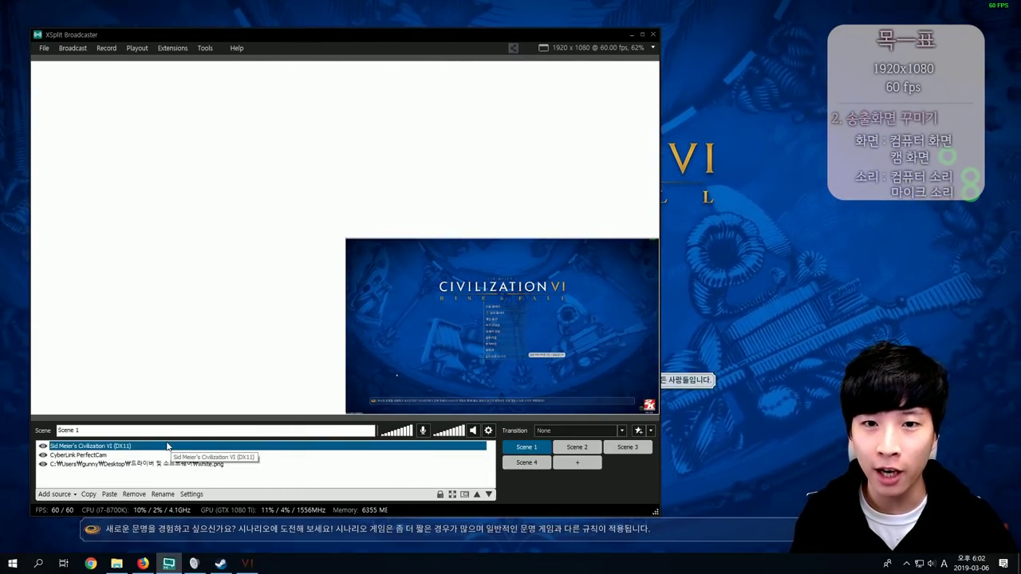
Check the Civilization VI source's game properties and enlarge the source to fill the whole canvas
{"action": "double_click", "coordinate": [168, 447]}
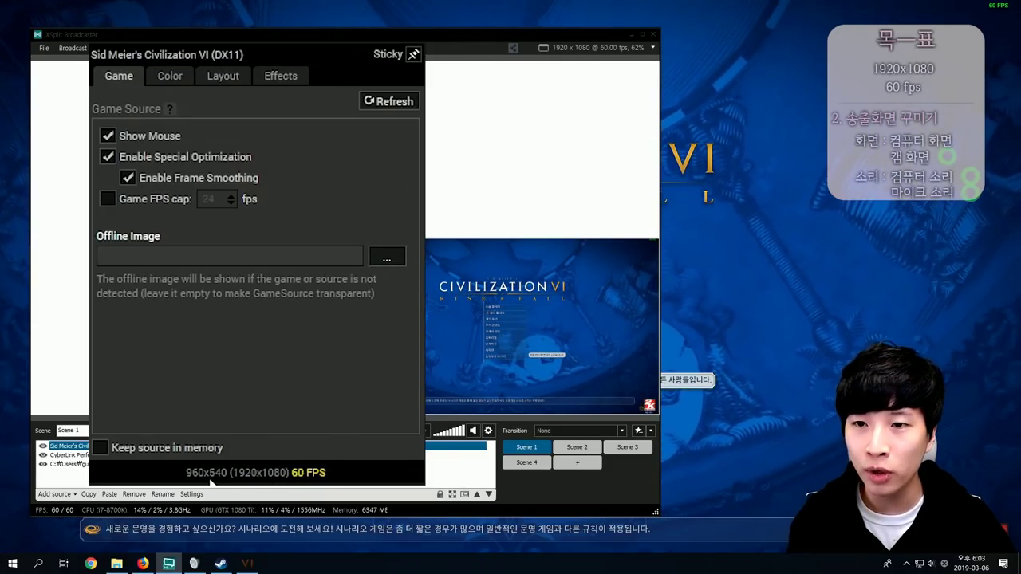
{"action": "key", "text": "Escape"}
{"action": "left_click_drag", "start_coordinate": [346, 239], "coordinate": [32, 62]}
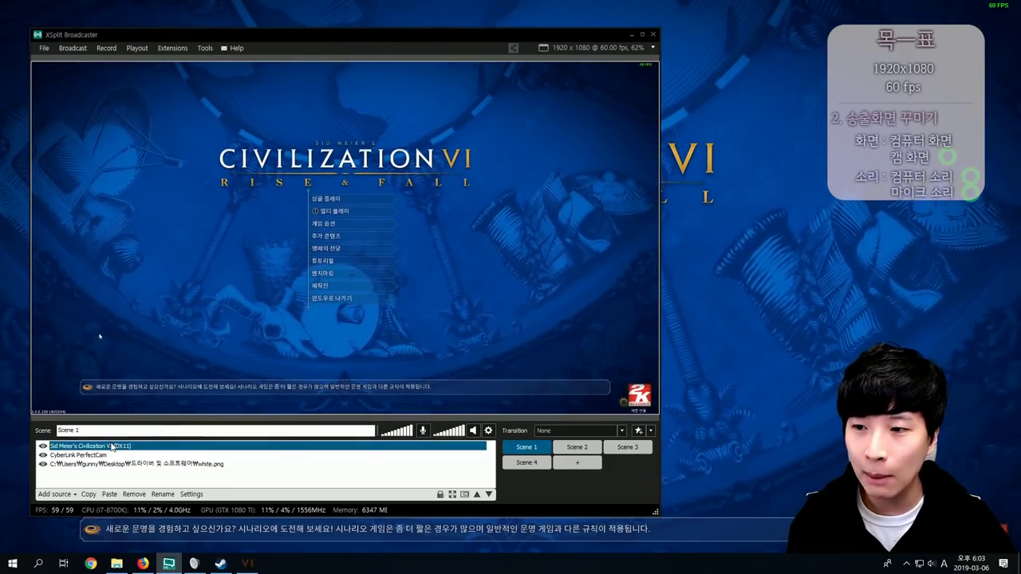
Reorder the sources so Sid Meier's Civilization VI (DX11) sits directly below CyberLink PerfectCam
{"action": "left_click", "coordinate": [120, 446]}
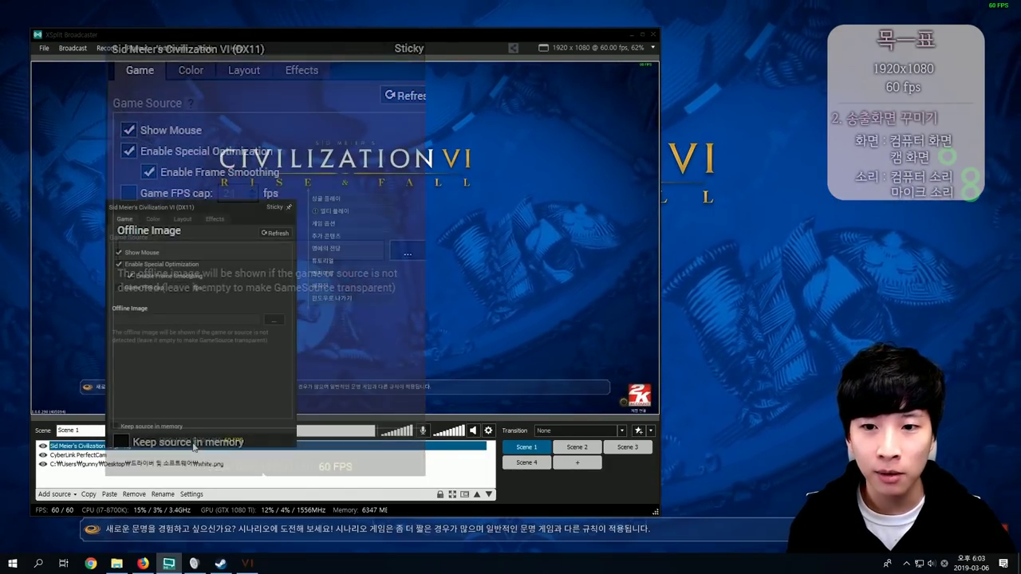
{"action": "left_click", "coordinate": [137, 445]}
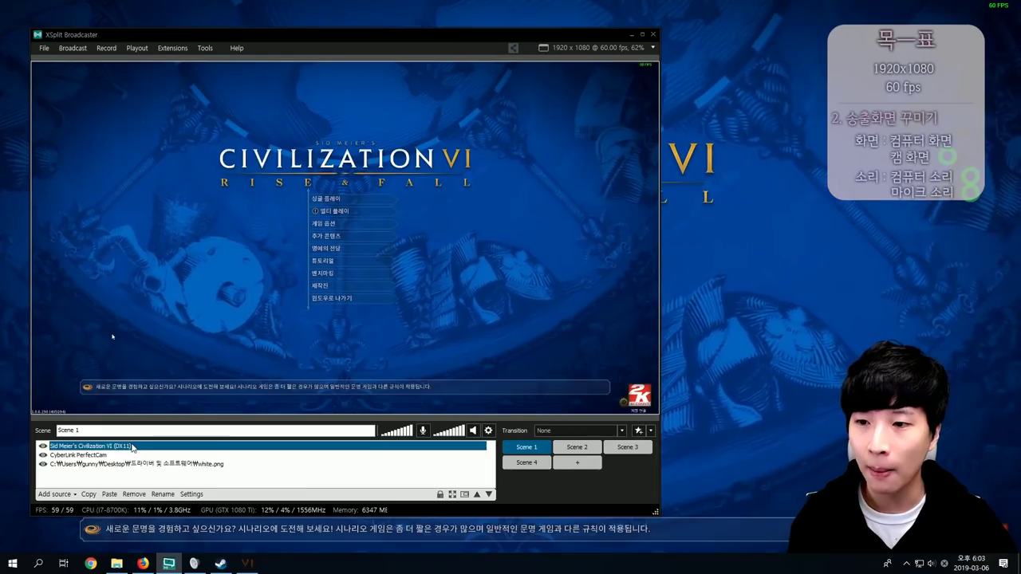
{"action": "left_click_drag", "start_coordinate": [137, 445], "coordinate": [132, 461]}
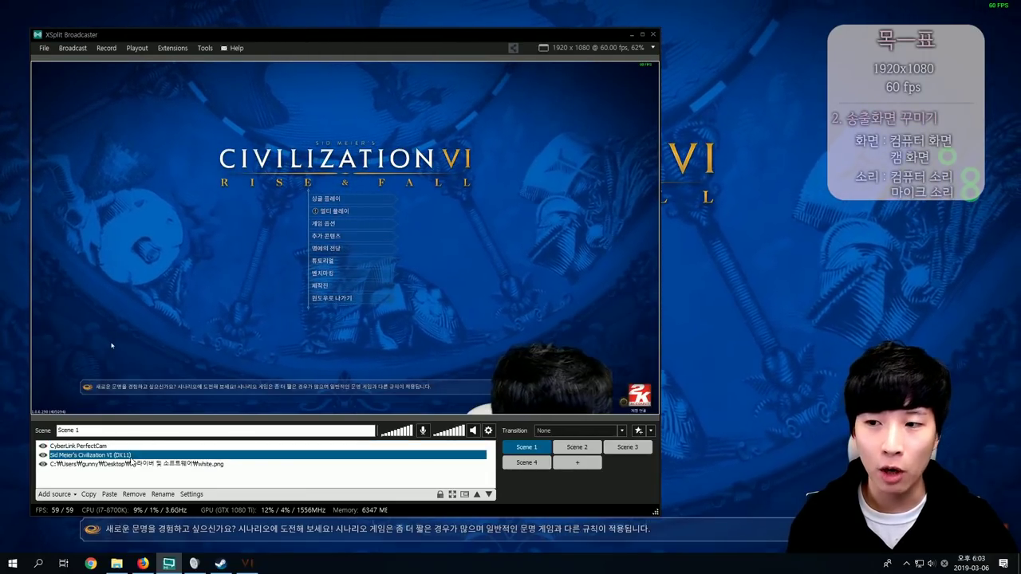
{"action": "left_click", "coordinate": [525, 387]}
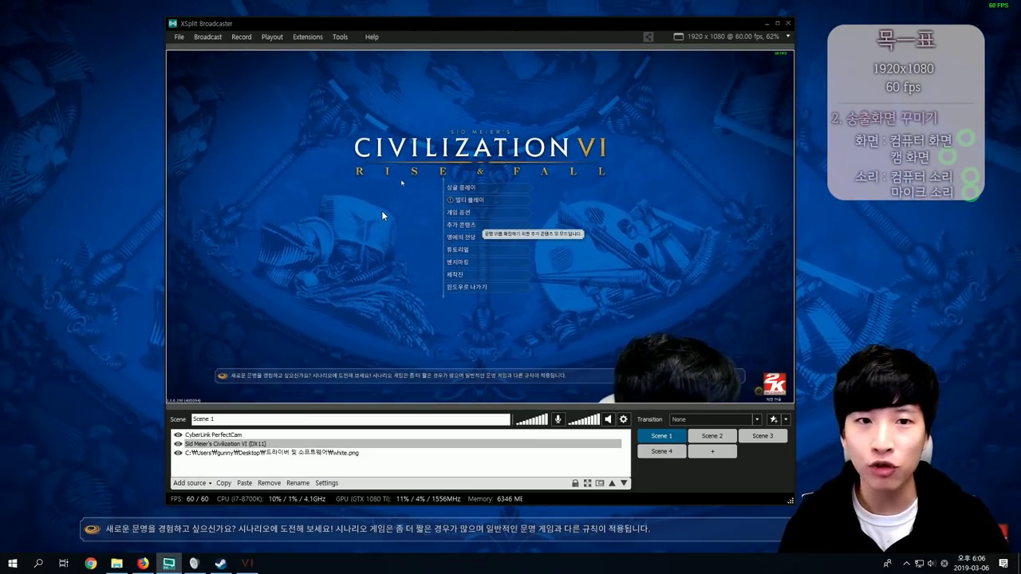
Set the location for local recordings to the desktop folder 드라이버 및 소프트웨어 and close the local files window
{"action": "left_click", "coordinate": [179, 37]}
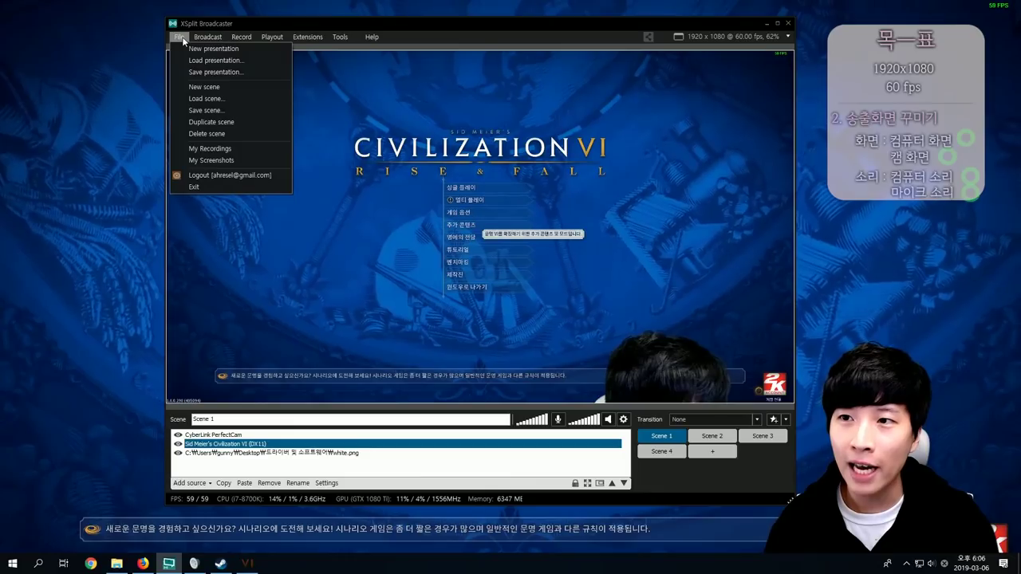
{"action": "left_click", "coordinate": [210, 148]}
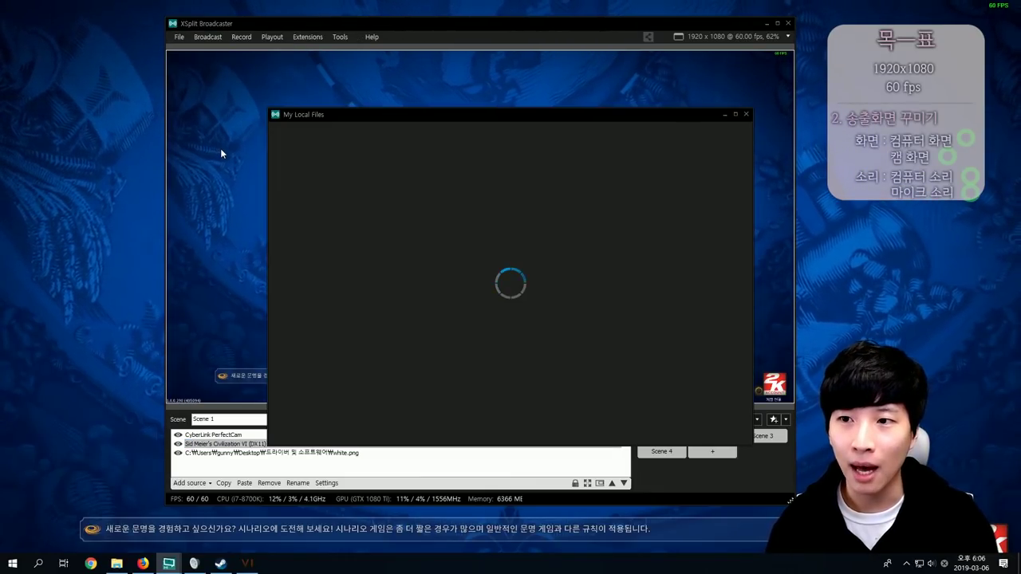
{"action": "left_click", "coordinate": [398, 399]}
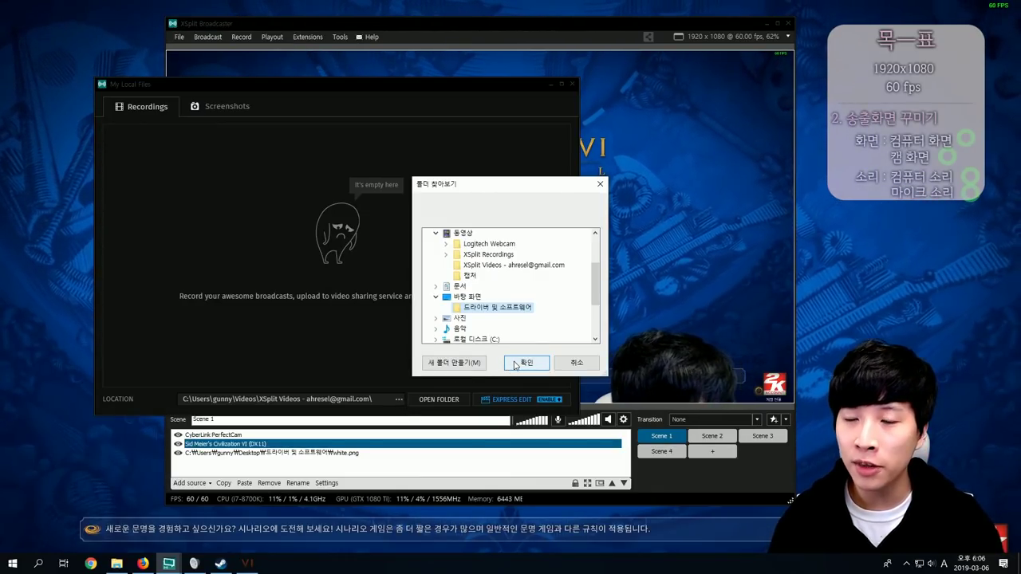
{"action": "left_click", "coordinate": [516, 363]}
{"action": "left_click", "coordinate": [571, 83]}
Start a local recording of the scene
{"action": "left_click", "coordinate": [241, 37]}
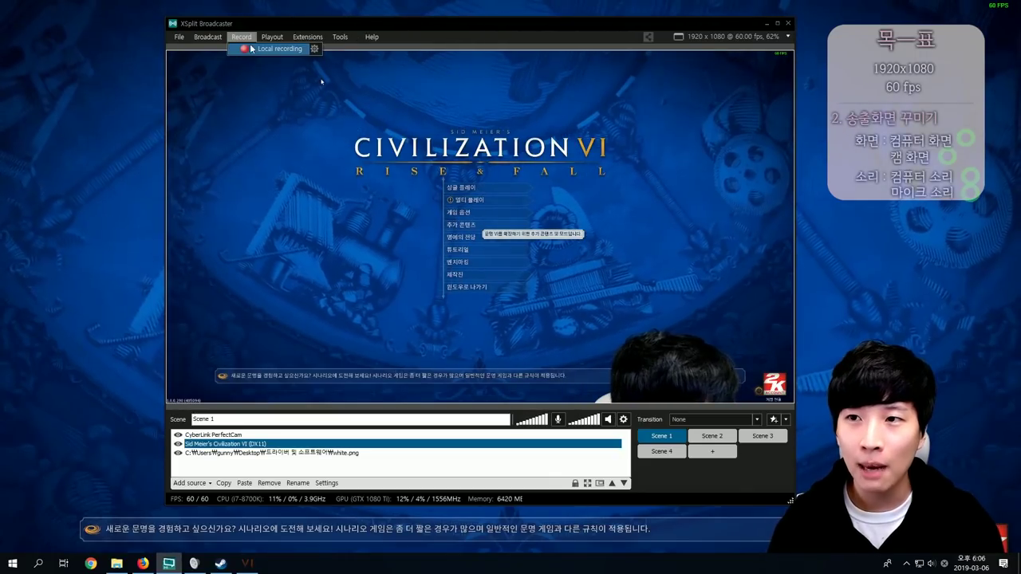
{"action": "left_click", "coordinate": [271, 49]}
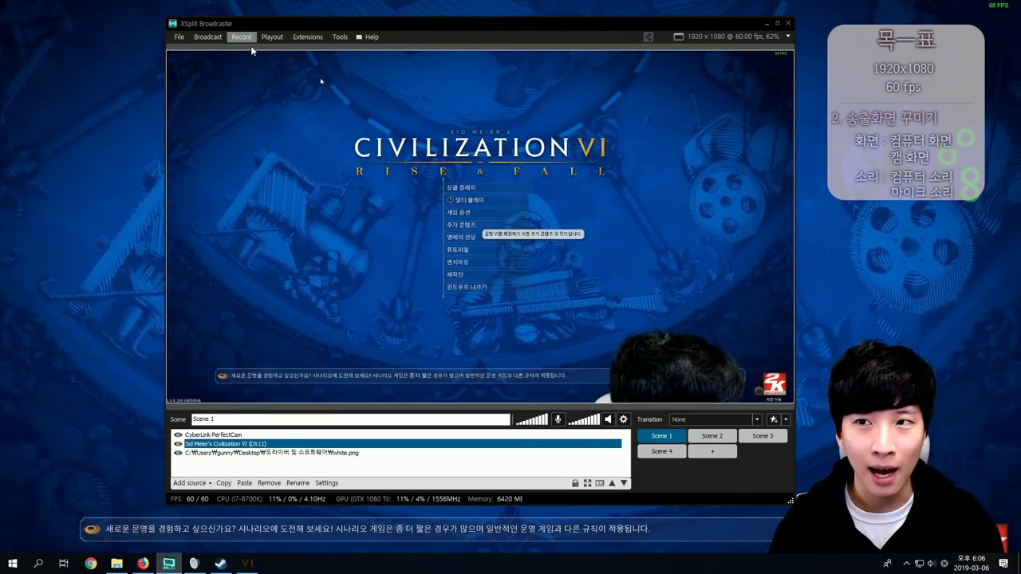